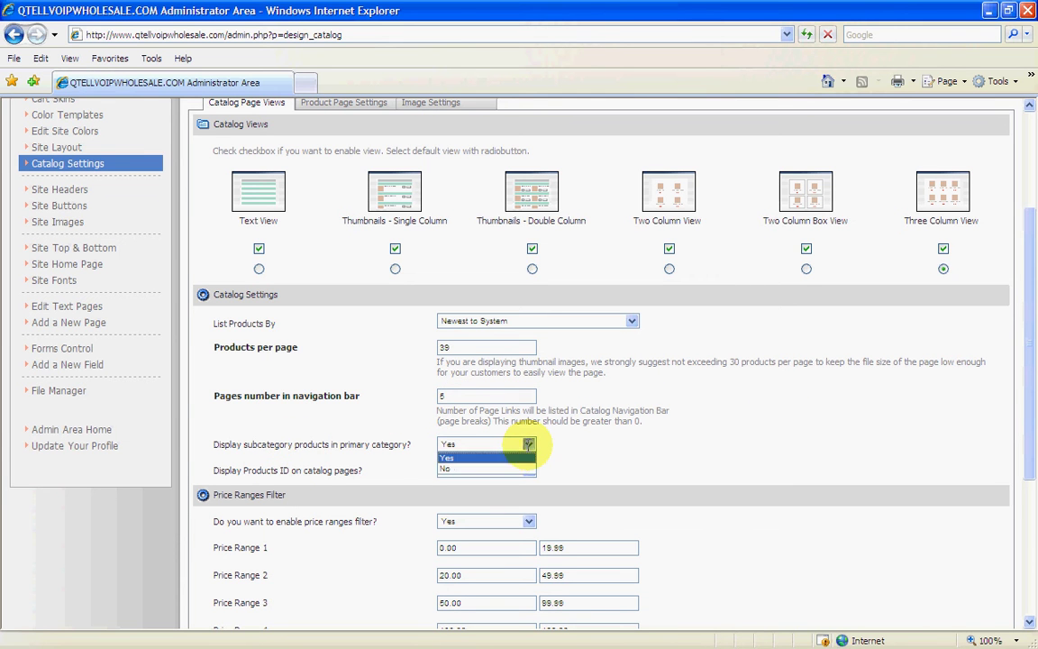
Check the choices for displaying subcategory products in the primary category, and view the storefront catalog page at full size.
click(528, 444)
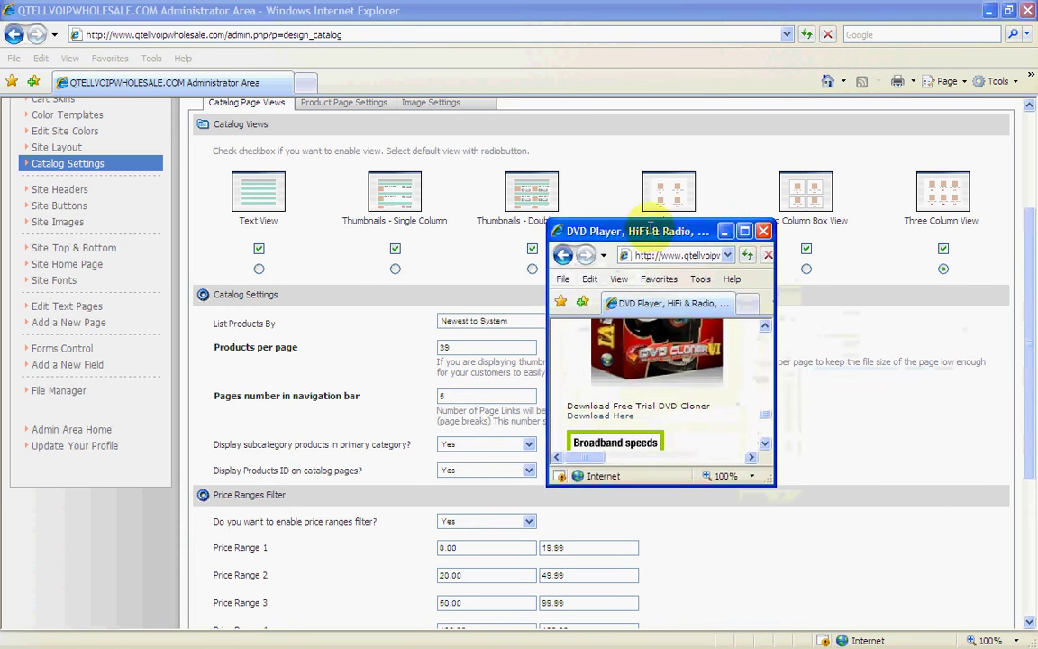
click(743, 228)
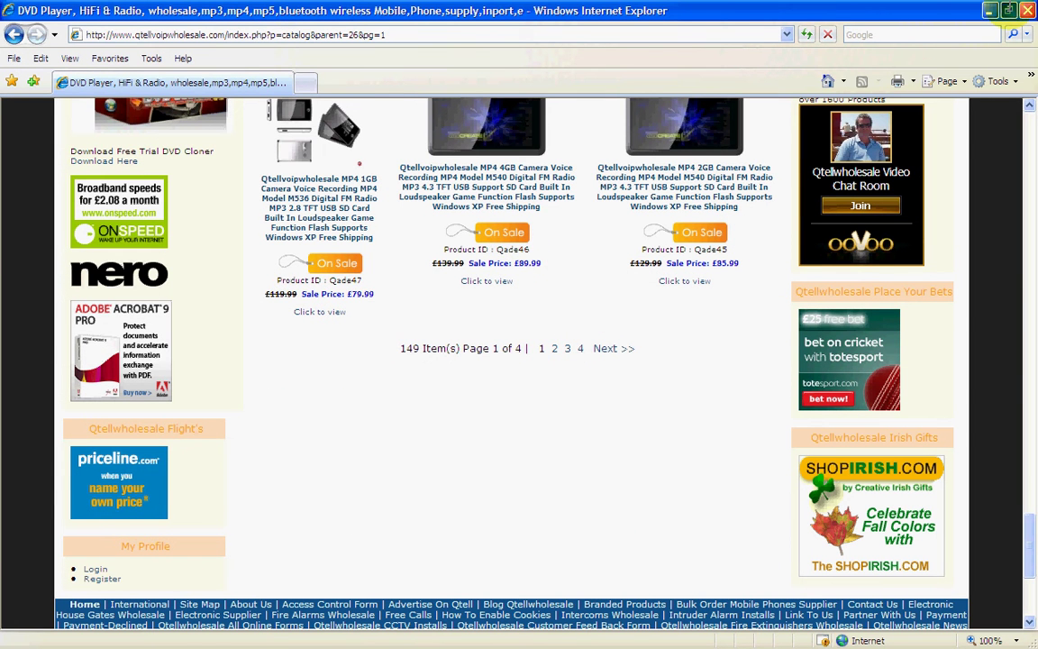
click(1007, 10)
drag(631, 227, 1036, 432)
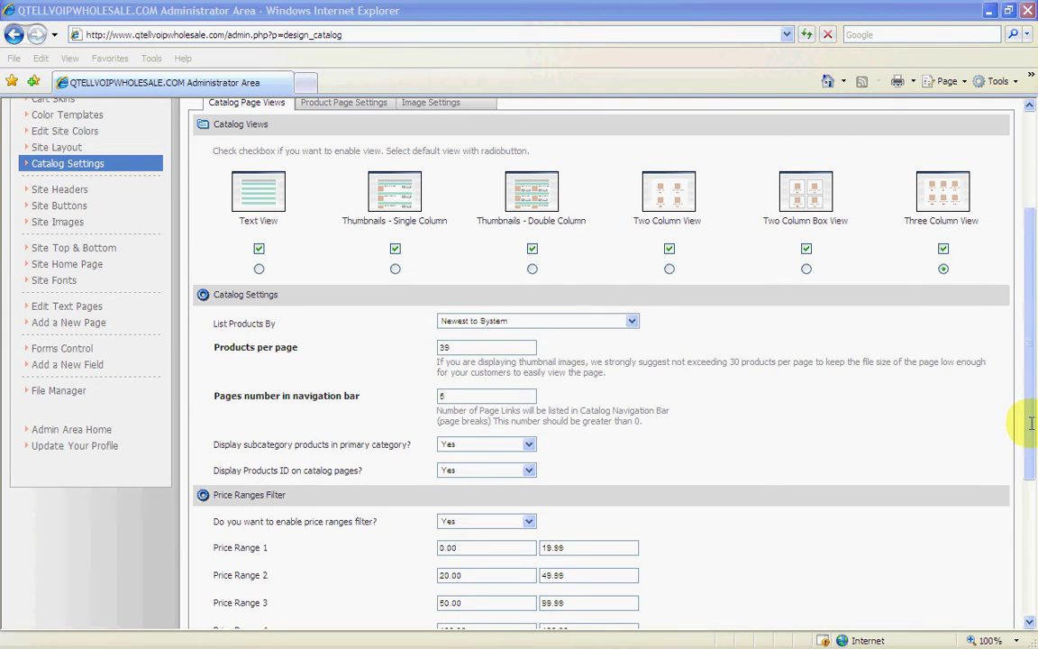
Review the price ranges filter and its price range fields in the catalog page view settings.
drag(1030, 423, 1024, 523)
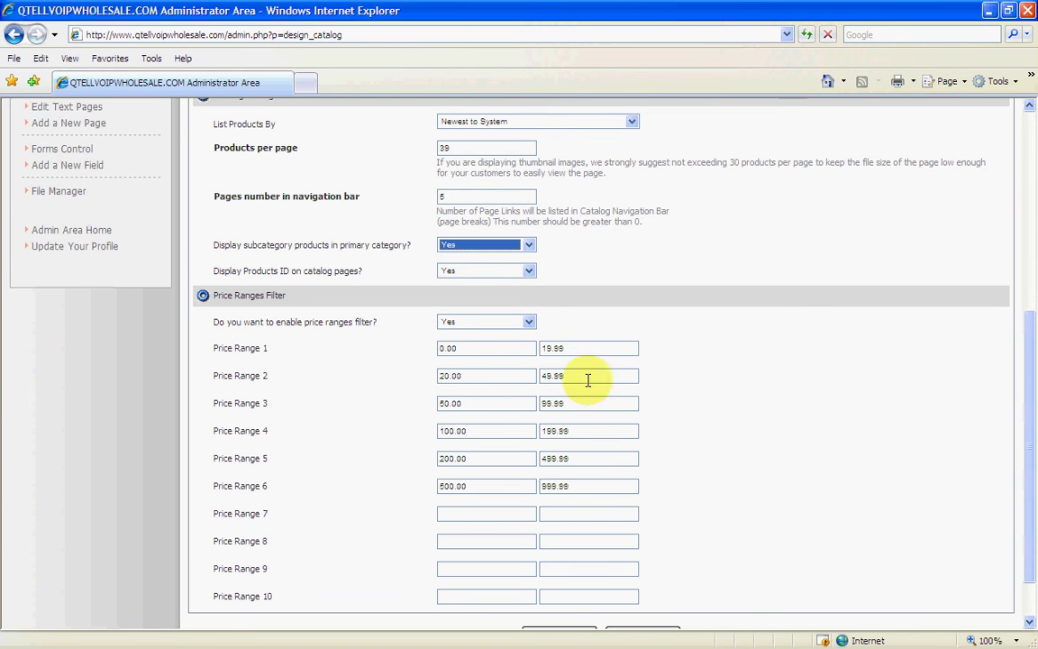
scroll(740, 443, down, 1)
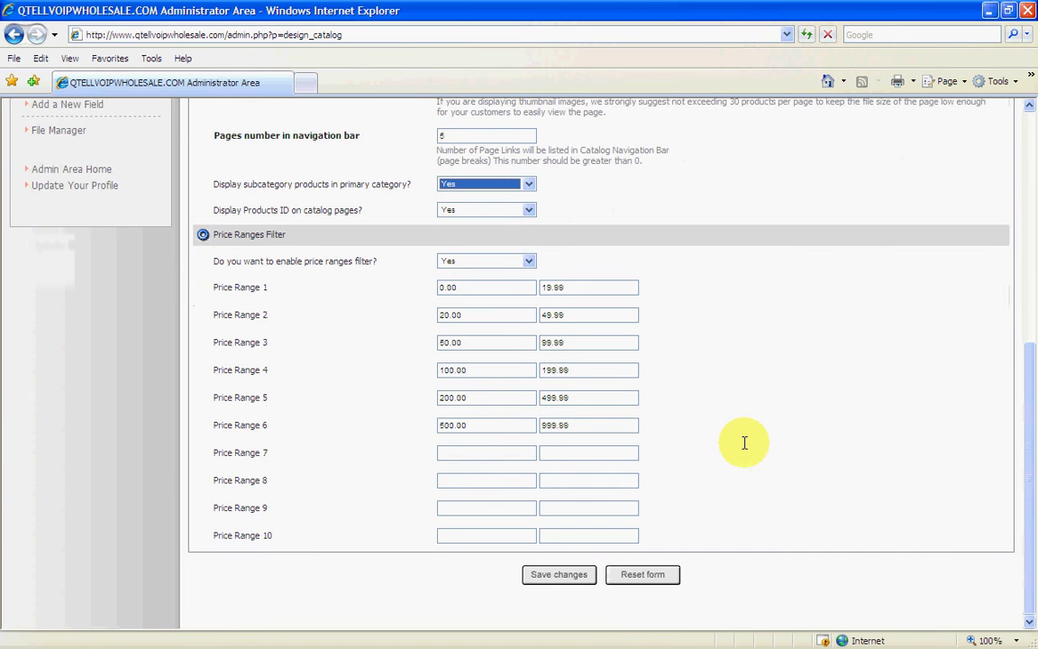
click(435, 314)
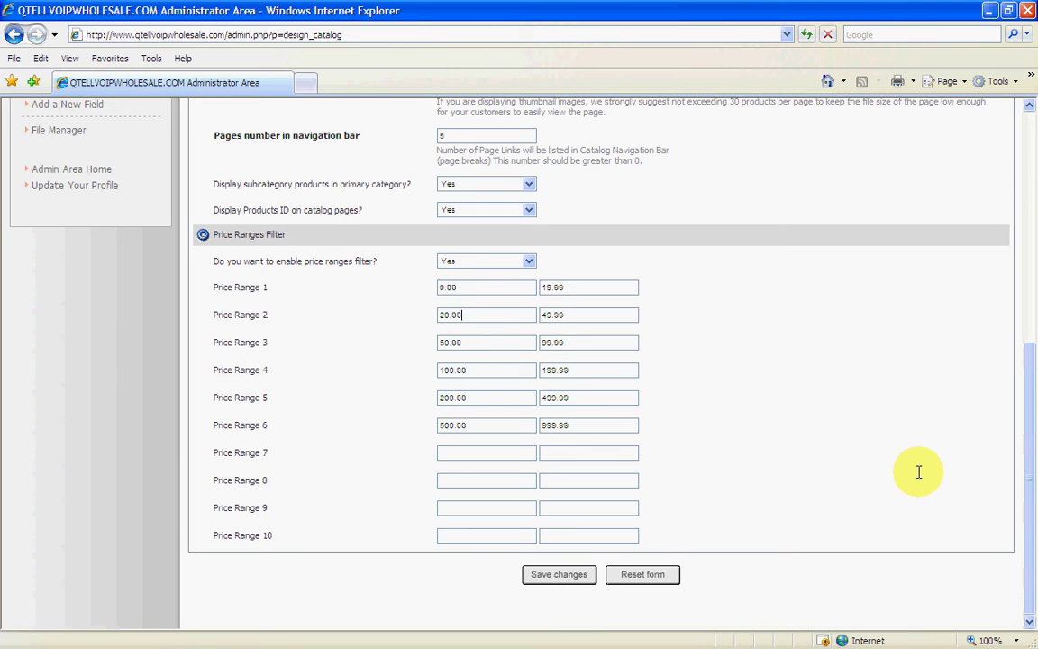
Review the recommended product view and image zooming choices in the product page settings, and open the image settings.
drag(1030, 509, 932, 273)
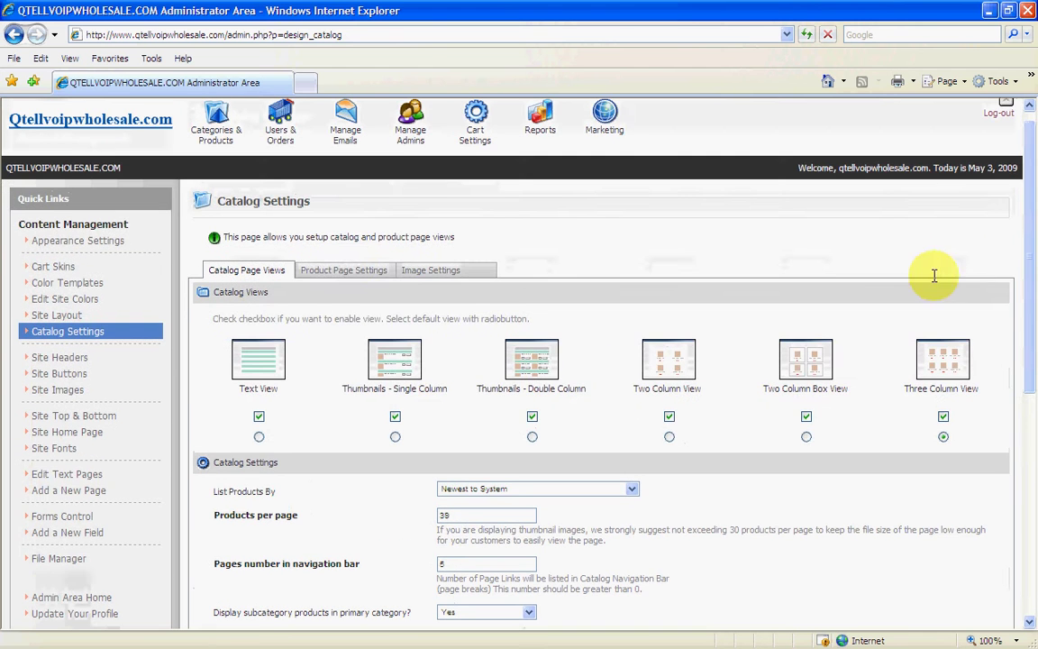
click(347, 266)
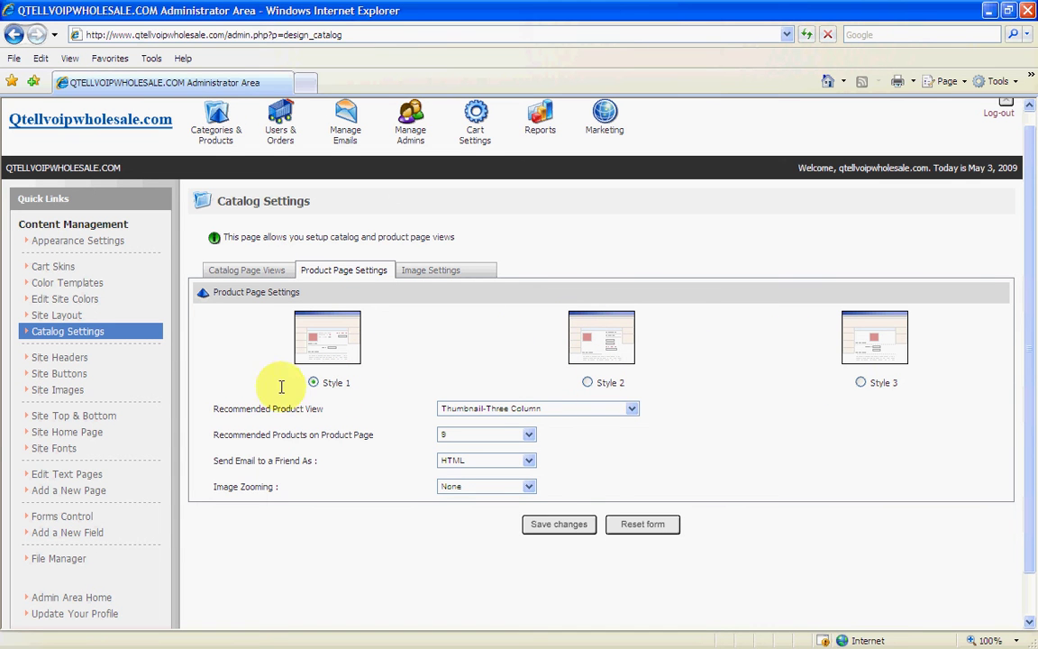
click(632, 410)
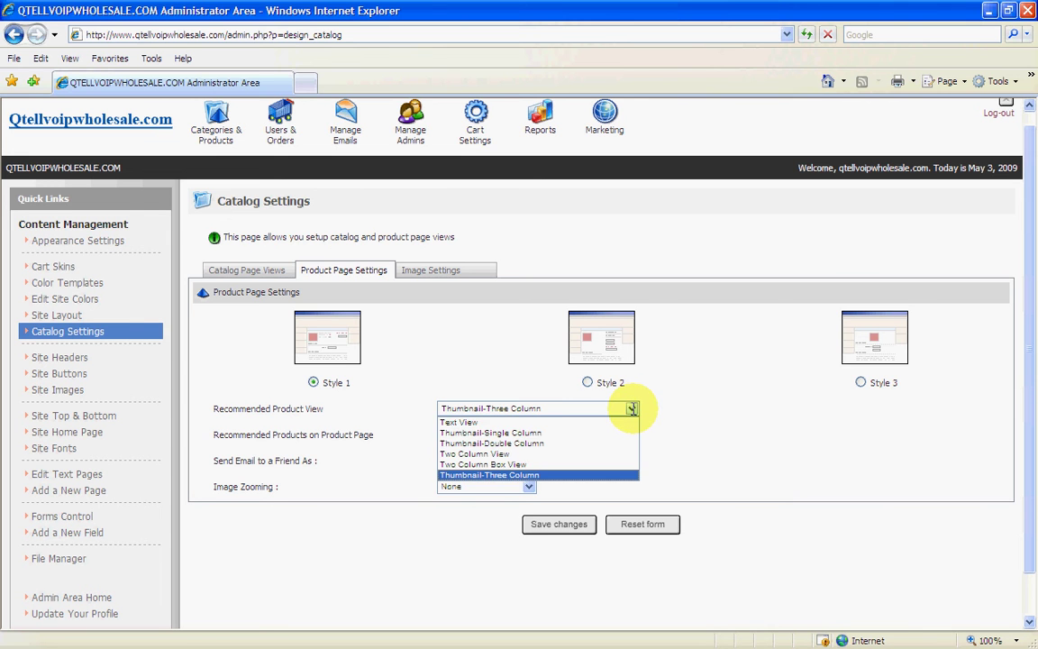
click(633, 410)
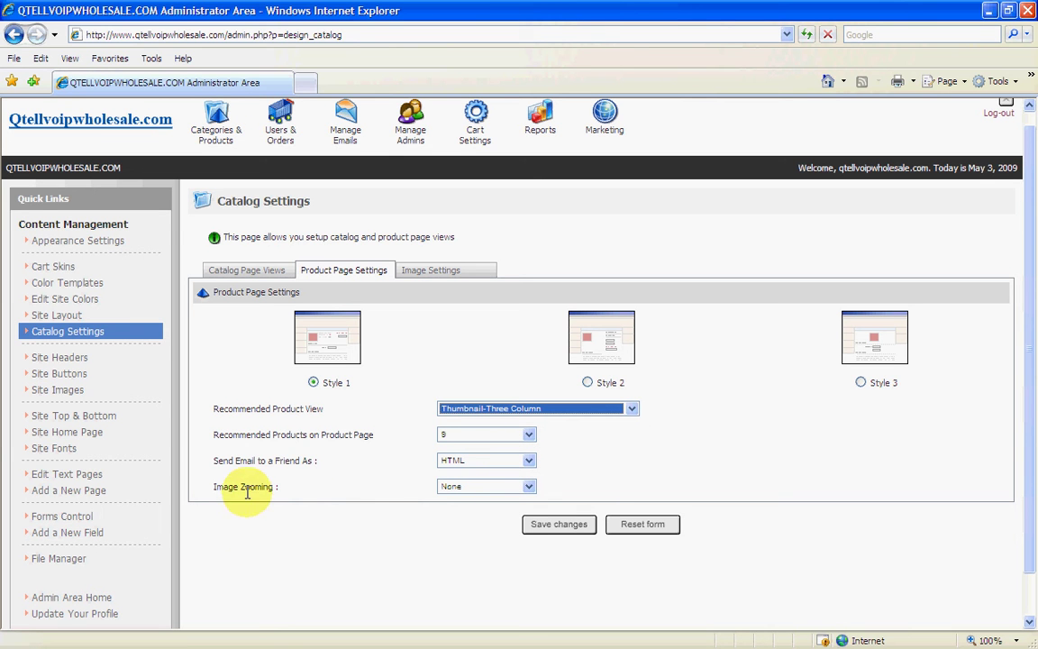
click(528, 486)
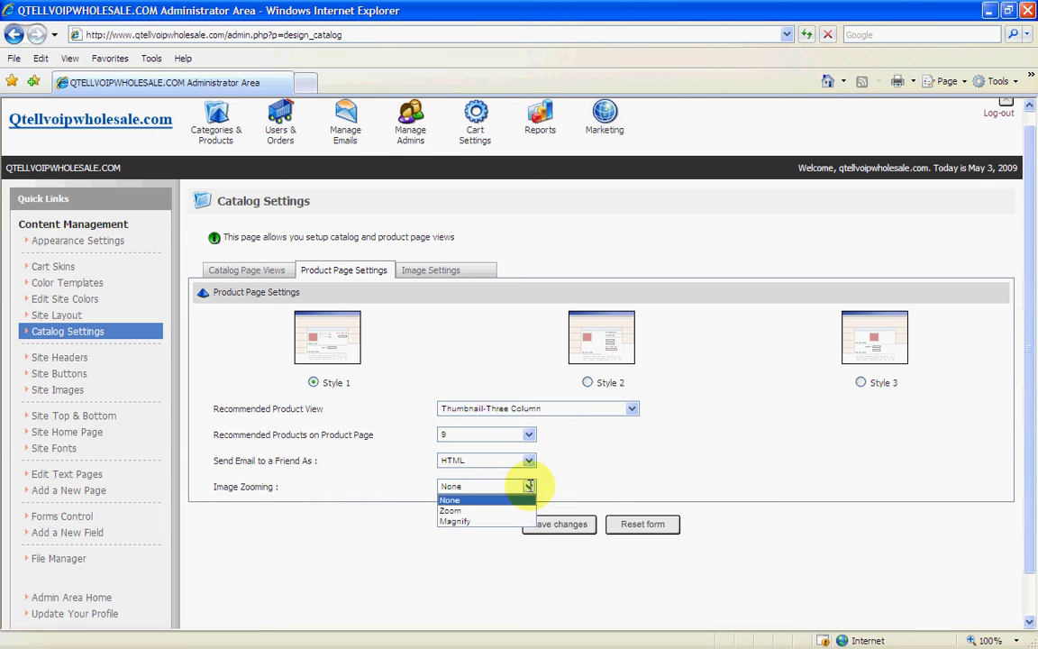
click(529, 485)
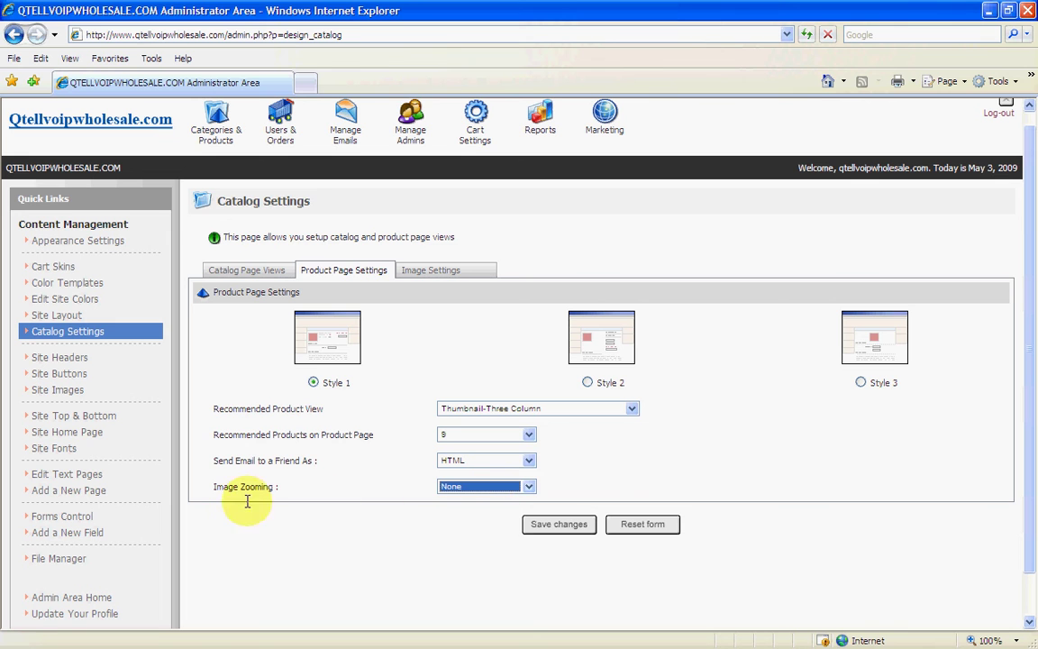
click(417, 269)
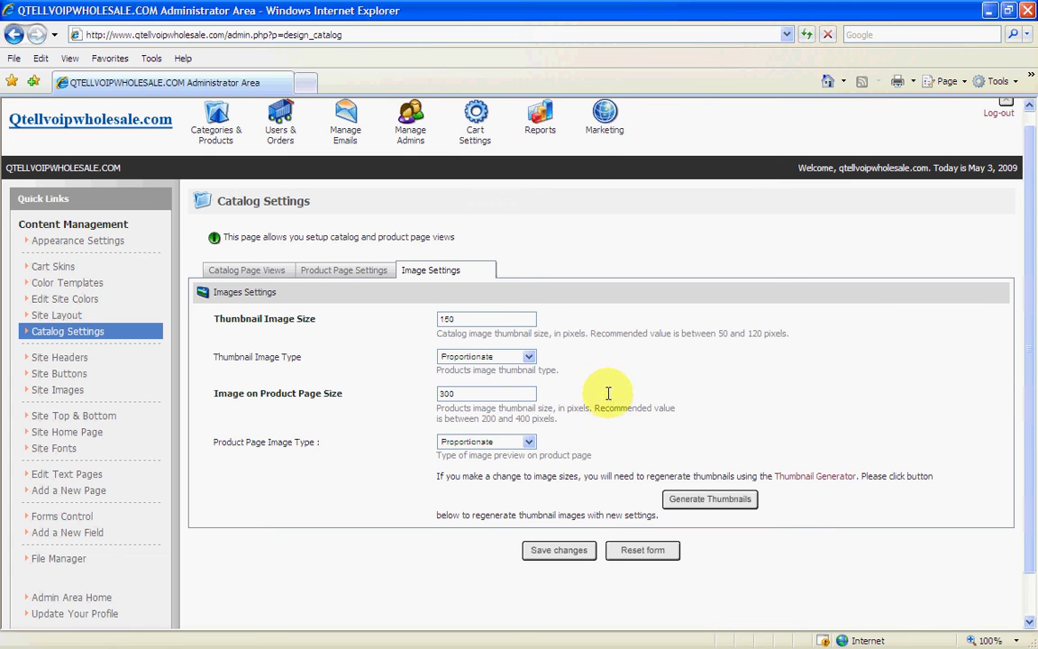
Go to the cart's appearance settings and open the editor for site headers text and images.
mouse_move(450, 113)
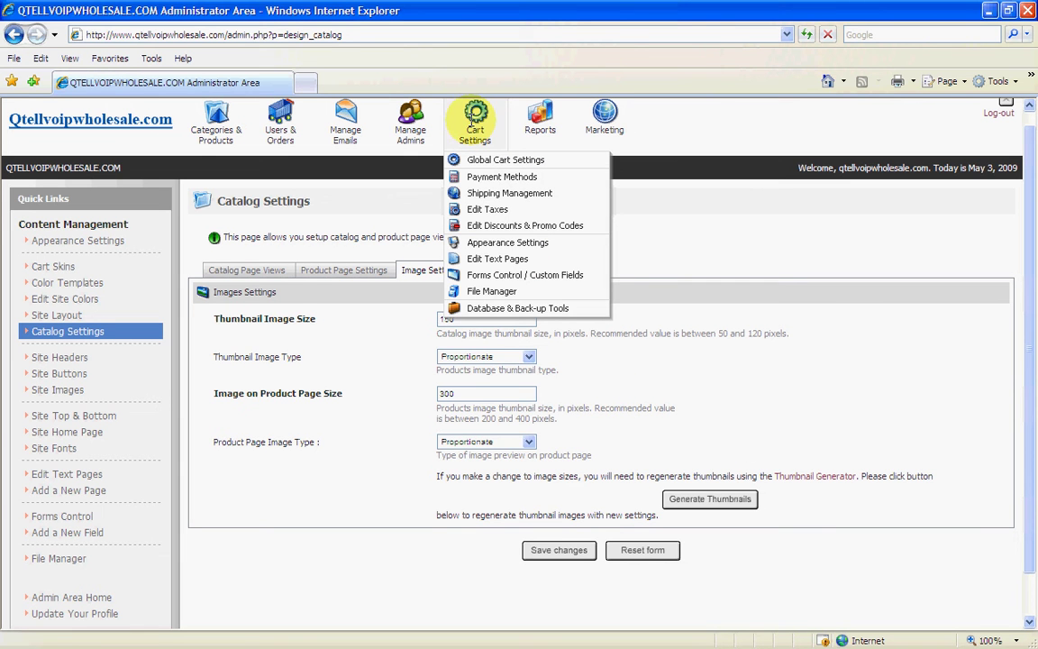
click(493, 243)
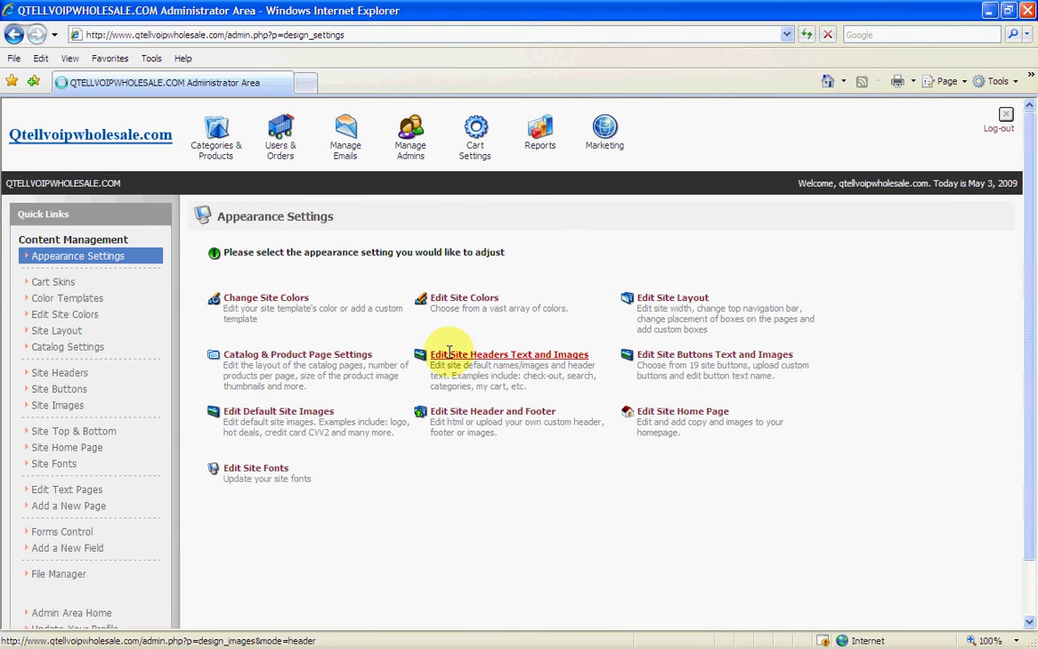
click(449, 353)
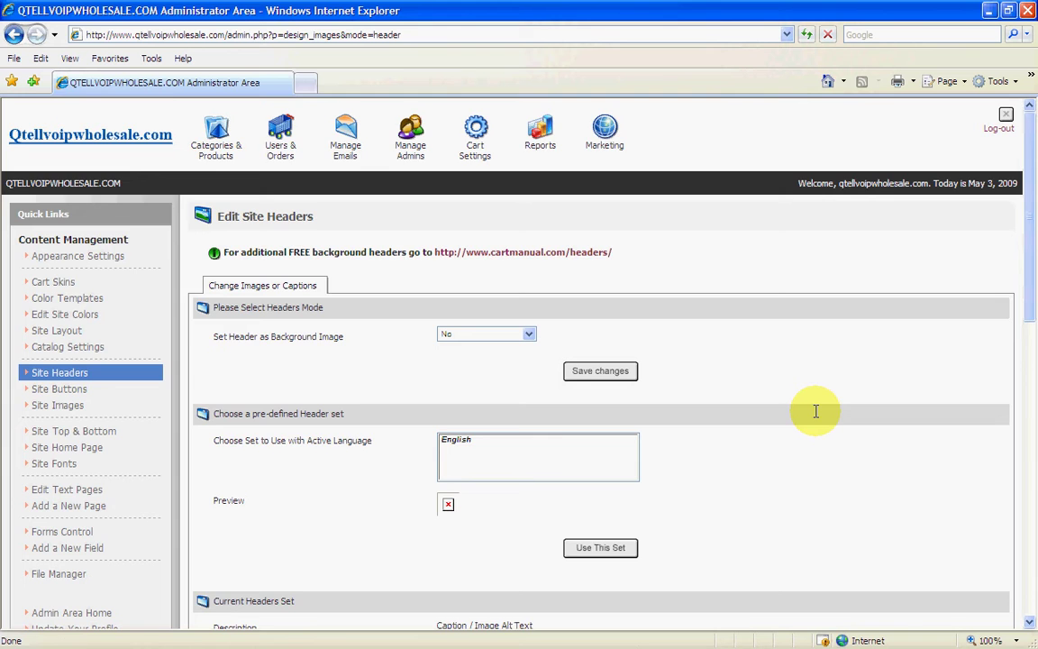
Examine the box header captions, image upload fields and language choice in the current headers set.
scroll(816, 411, down, 5)
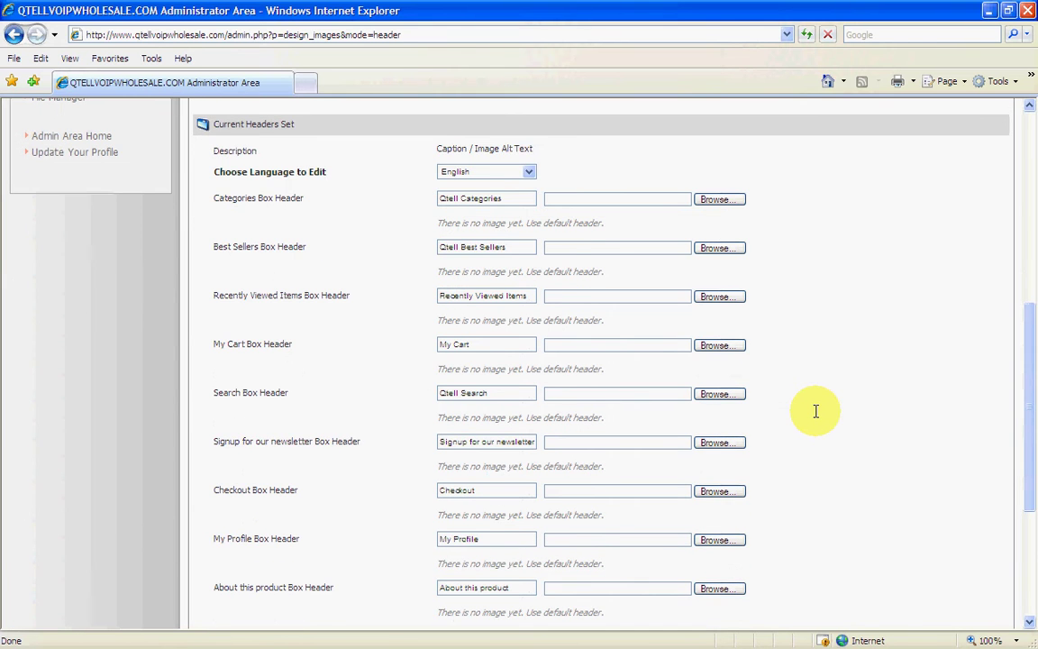
scroll(815, 411, down, 5)
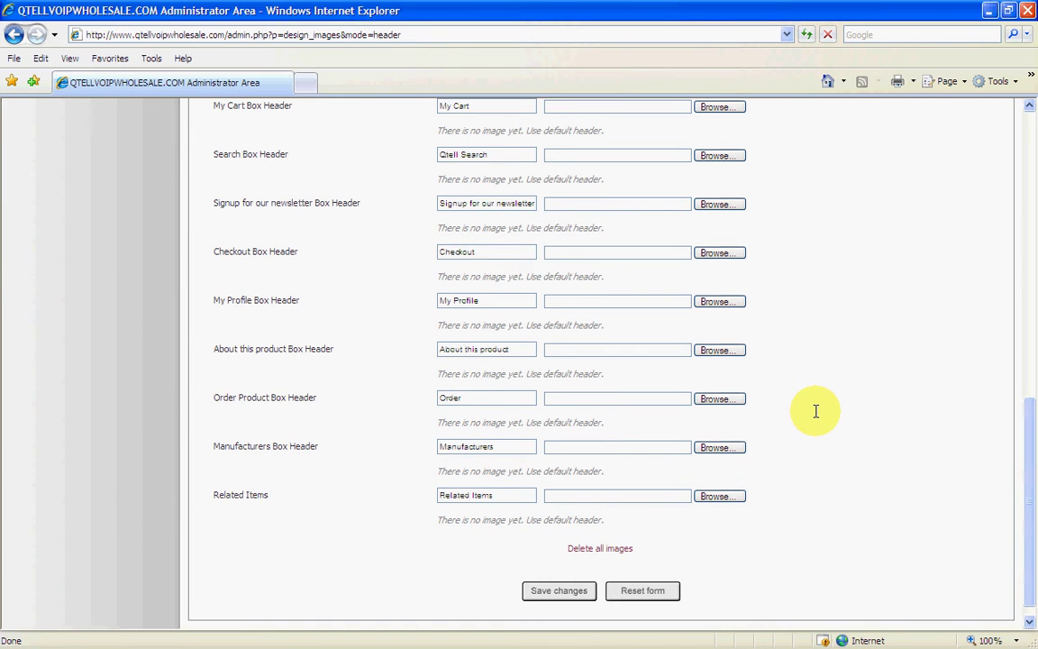
scroll(815, 411, up, 3)
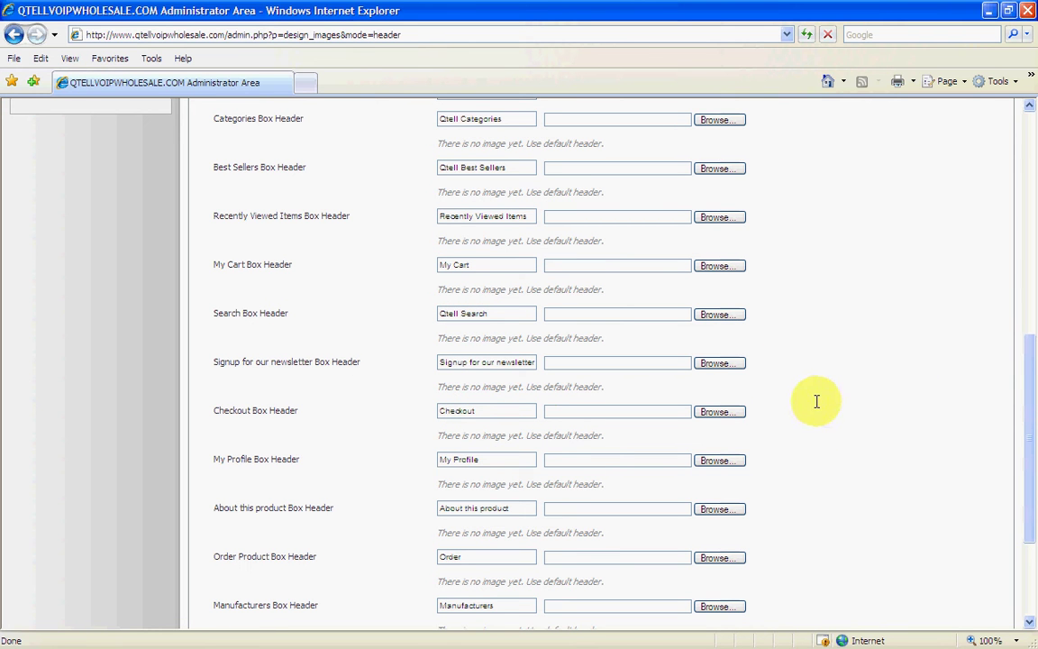
scroll(821, 398, up, 4)
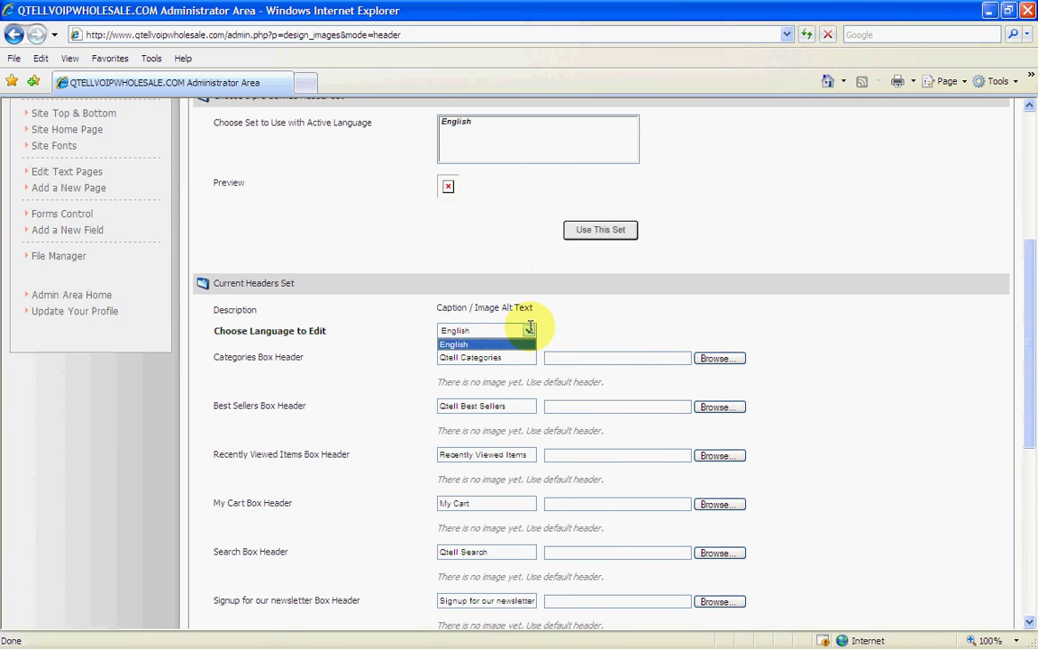
click(530, 329)
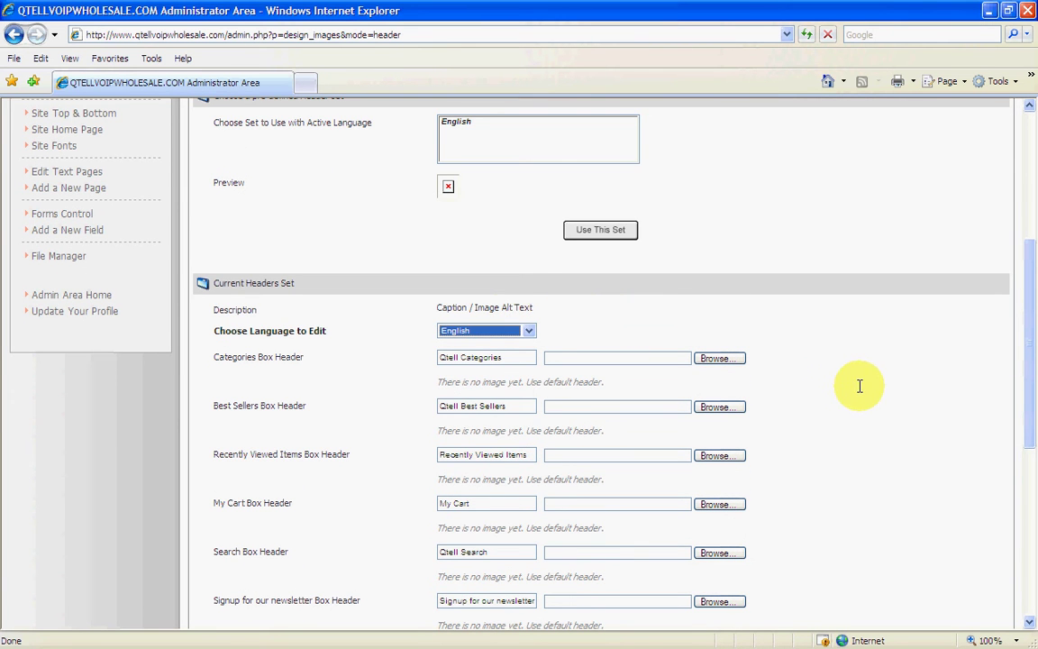
scroll(811, 363, down, 3)
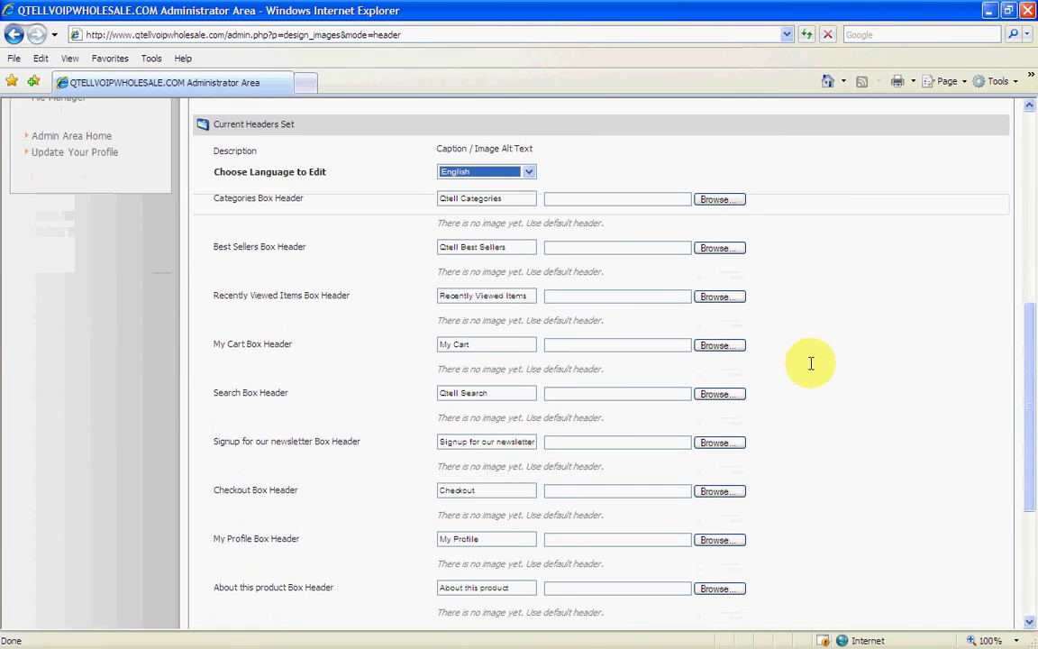
scroll(811, 363, up, 3)
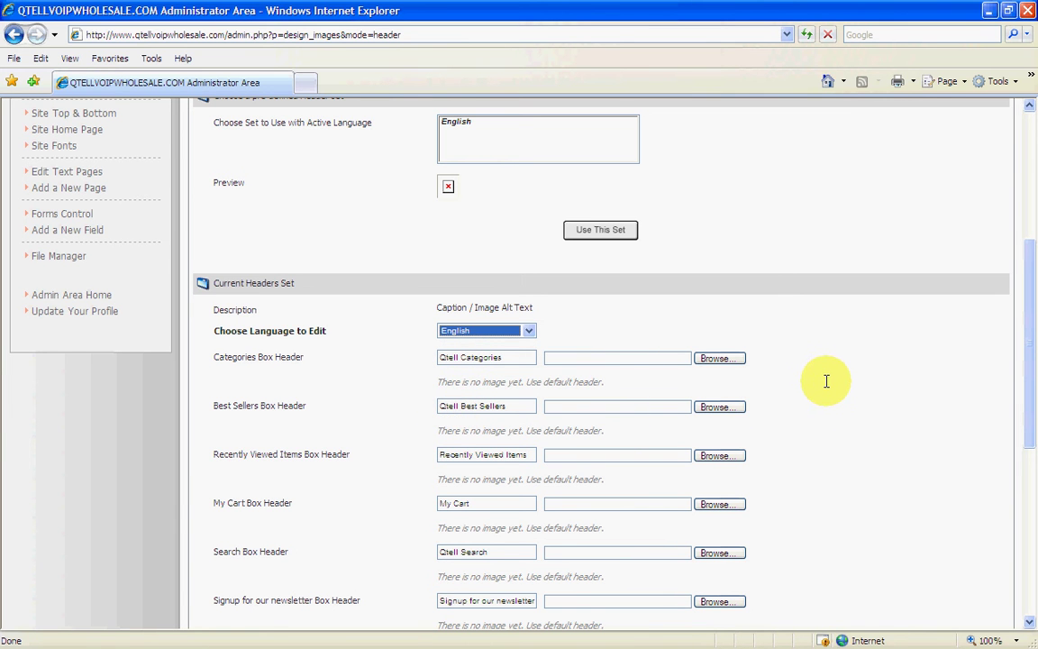
scroll(826, 381, up, 3)
scroll(827, 381, up, 2)
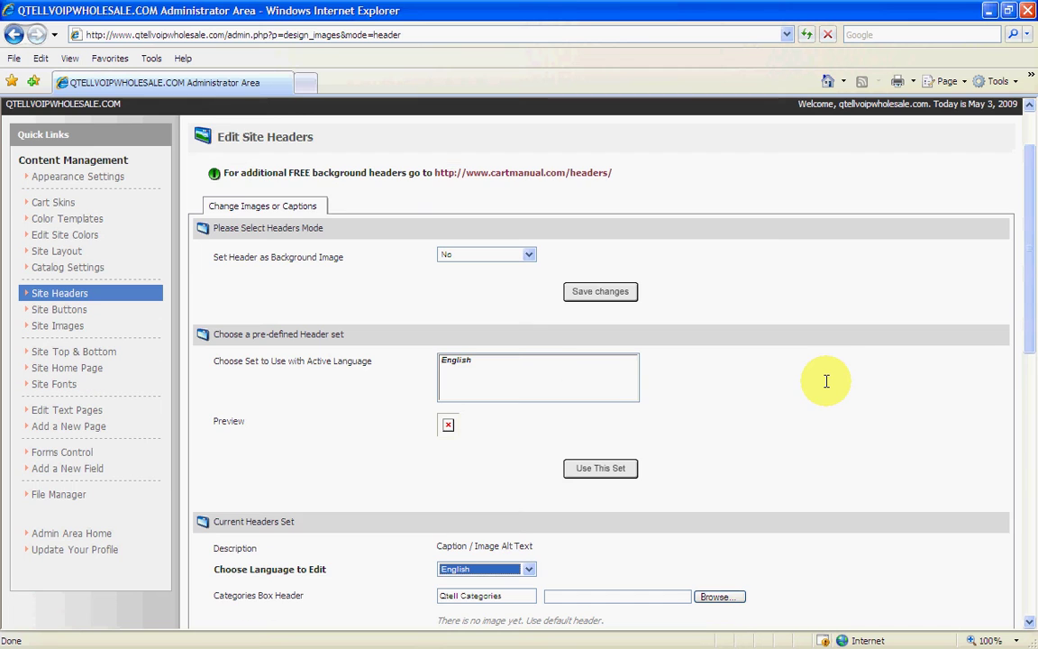
scroll(636, 233, up, 2)
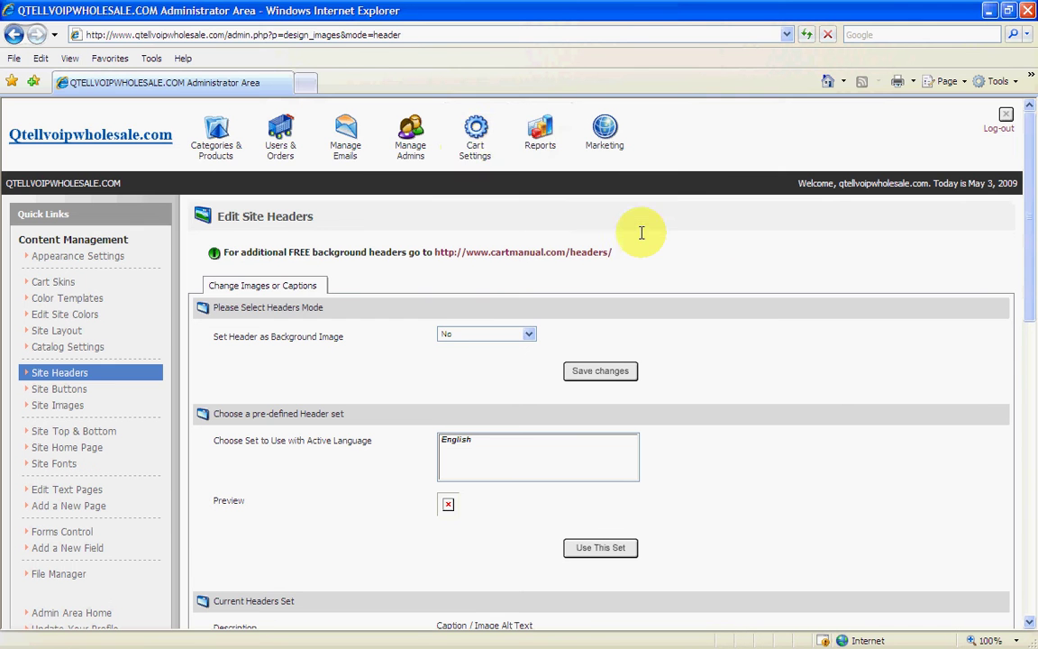
Open the site buttons editor and preview the pre-defined button set Set06.
mouse_move(475, 127)
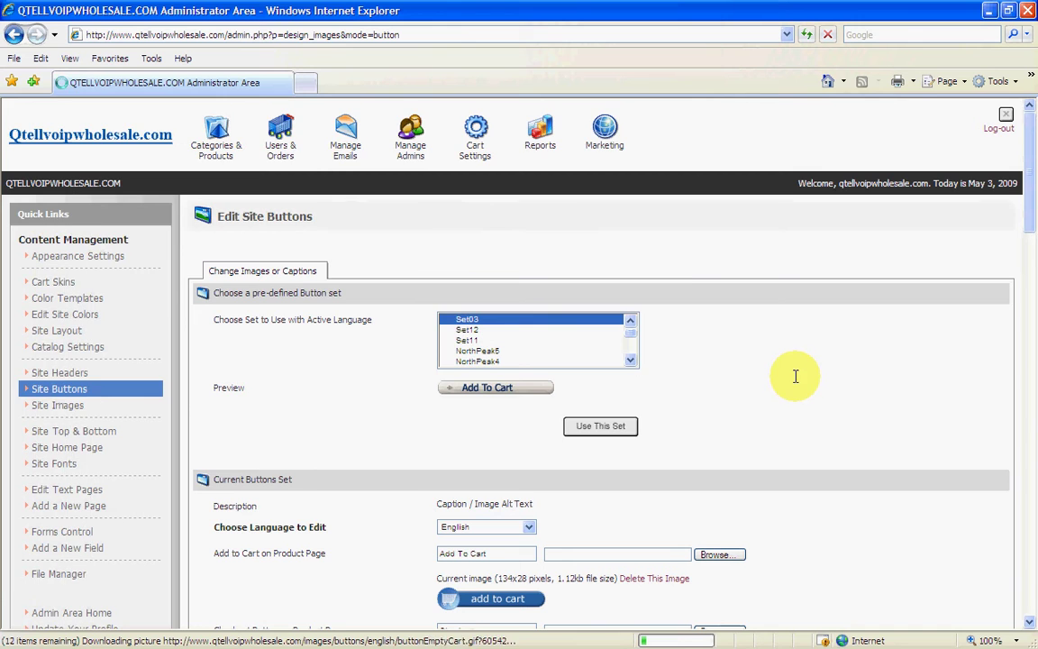
scroll(795, 376, down, 2)
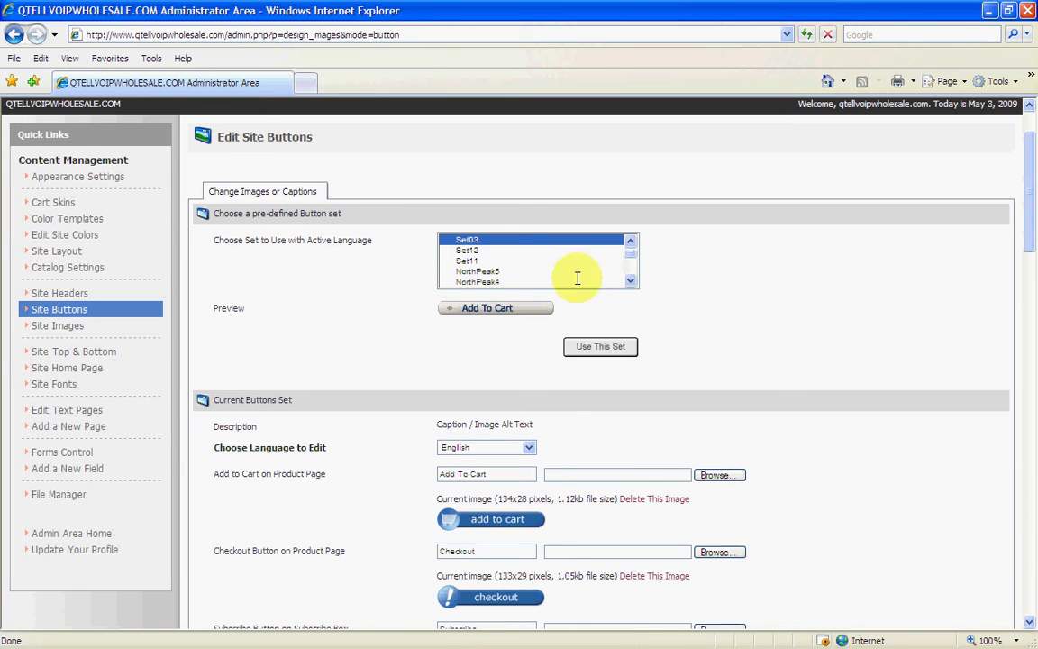
click(466, 251)
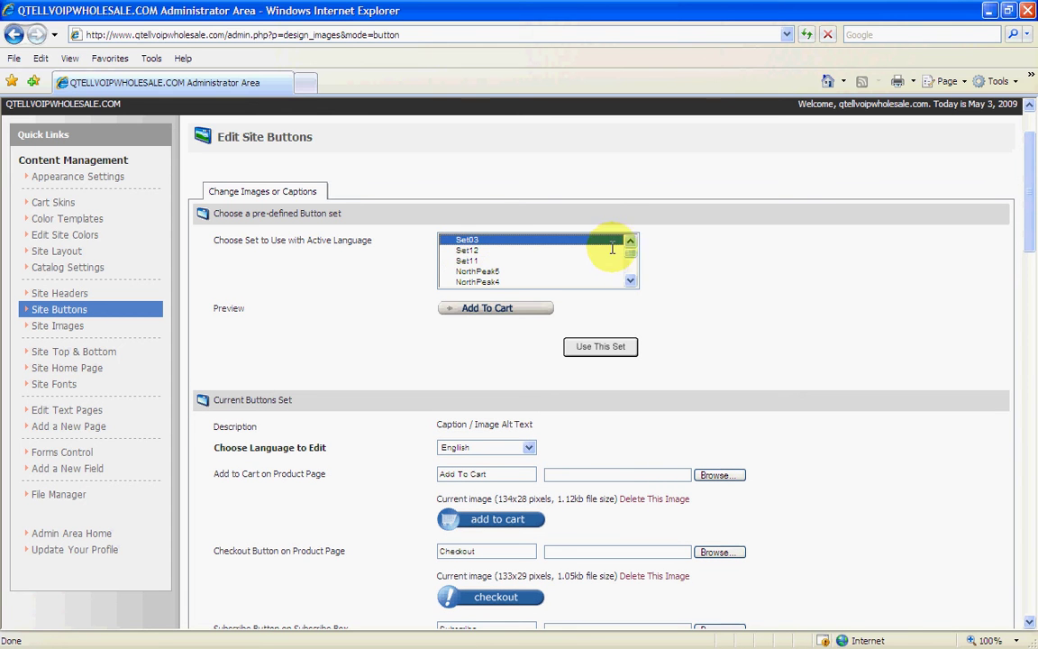
click(630, 280)
click(630, 280)
click(630, 280)
click(629, 280)
click(456, 281)
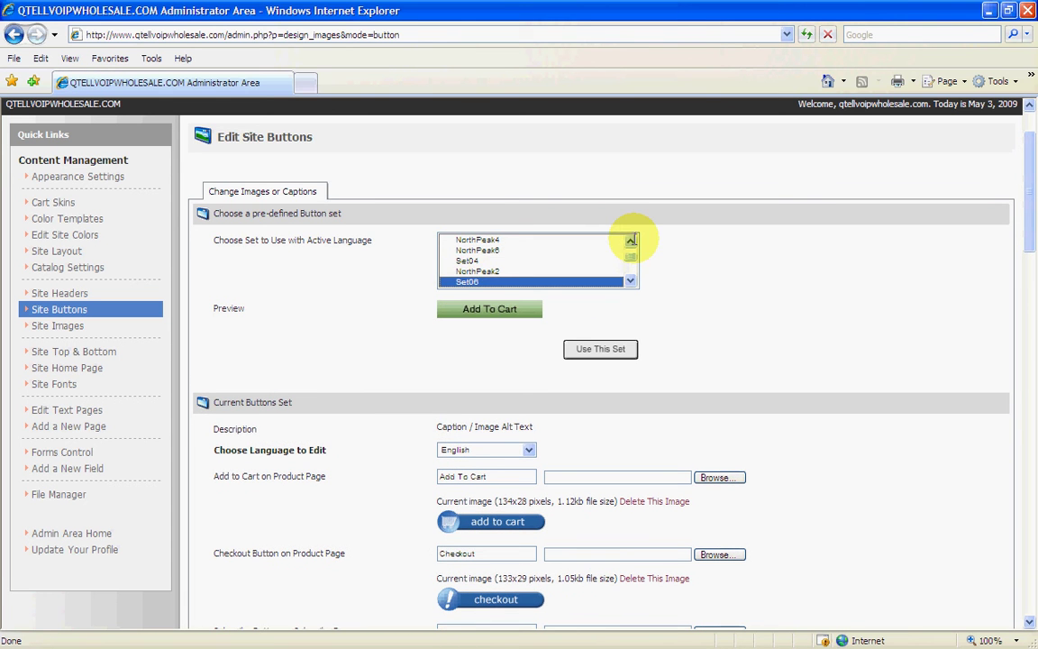
Switch the pre-defined button set preview back to Set03.
click(630, 241)
click(630, 241)
click(630, 241)
click(630, 240)
click(477, 251)
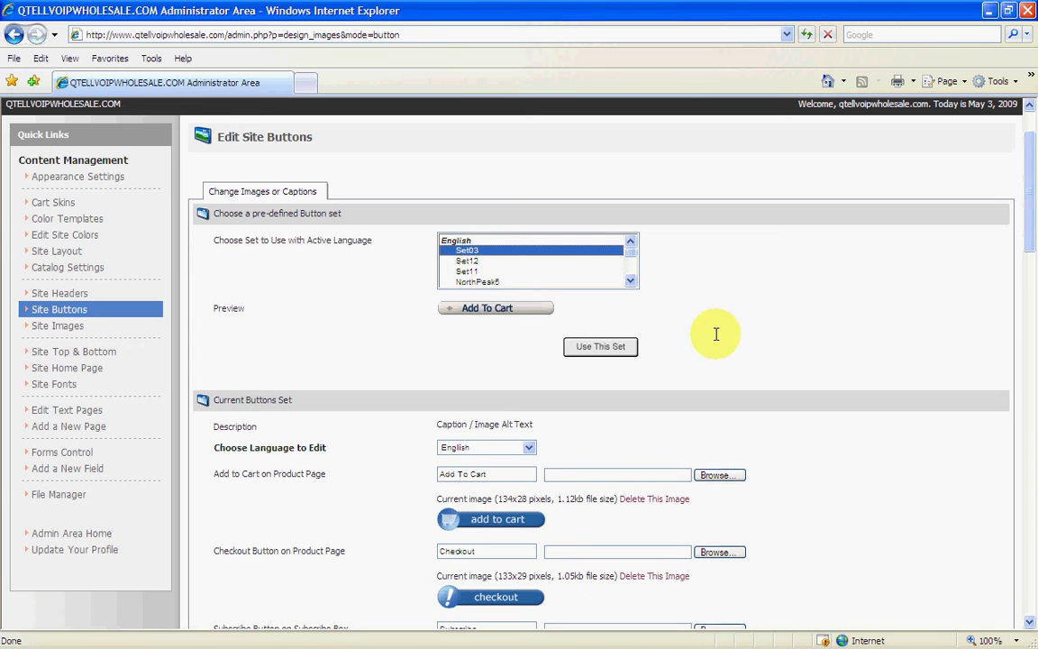
Examine the captions, image upload fields and current images of the store buttons in the current buttons set.
scroll(802, 332, down, 3)
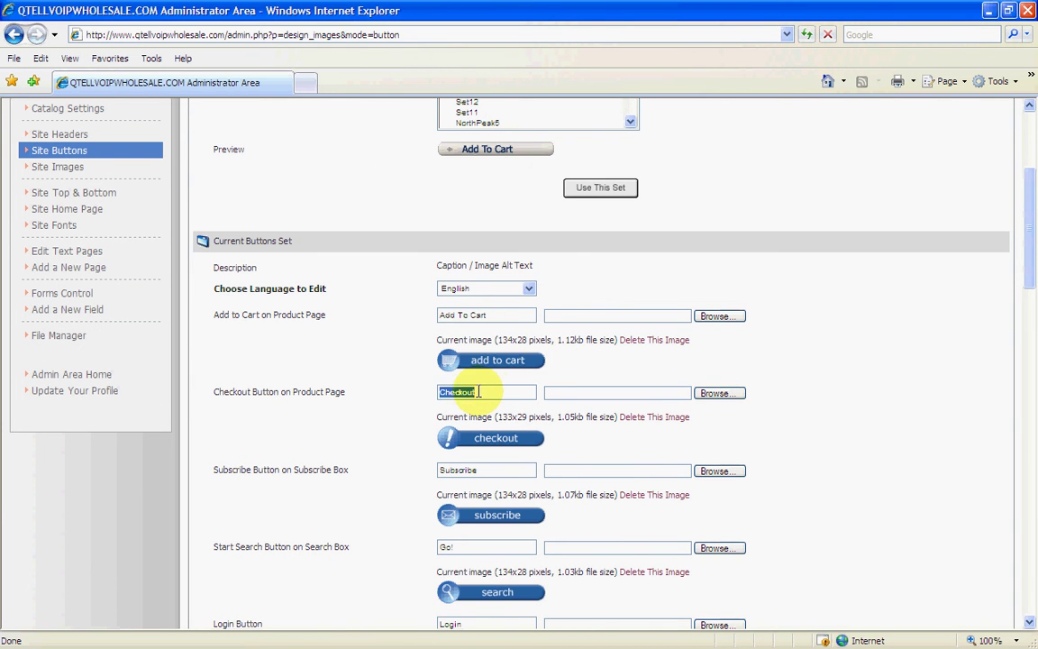
click(873, 378)
scroll(863, 357, down, 6)
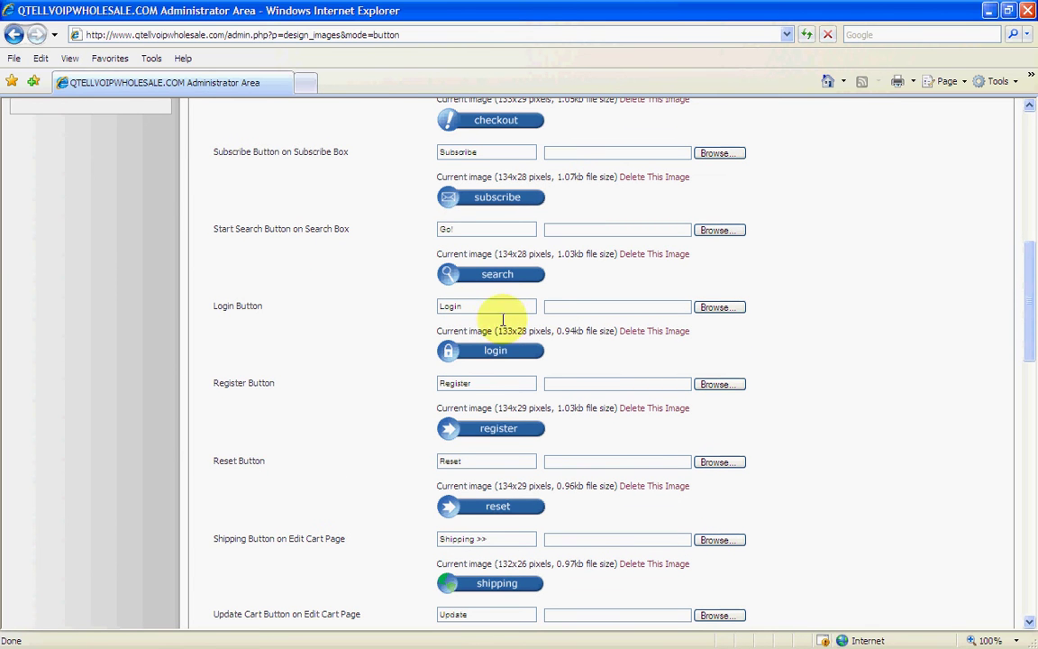
scroll(860, 346, down, 3)
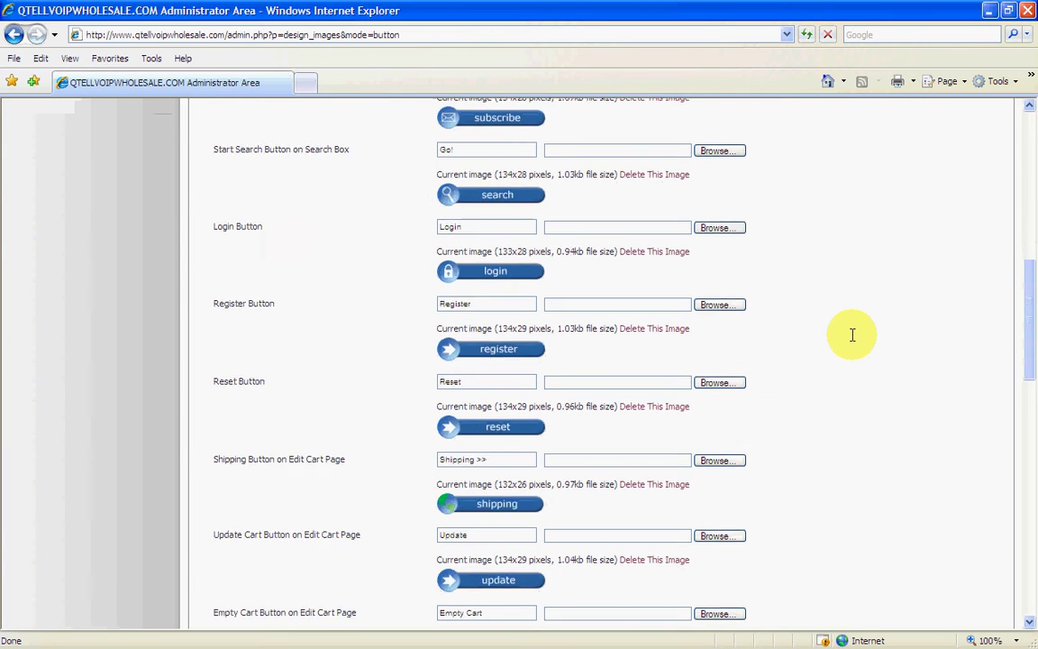
scroll(852, 335, down, 2)
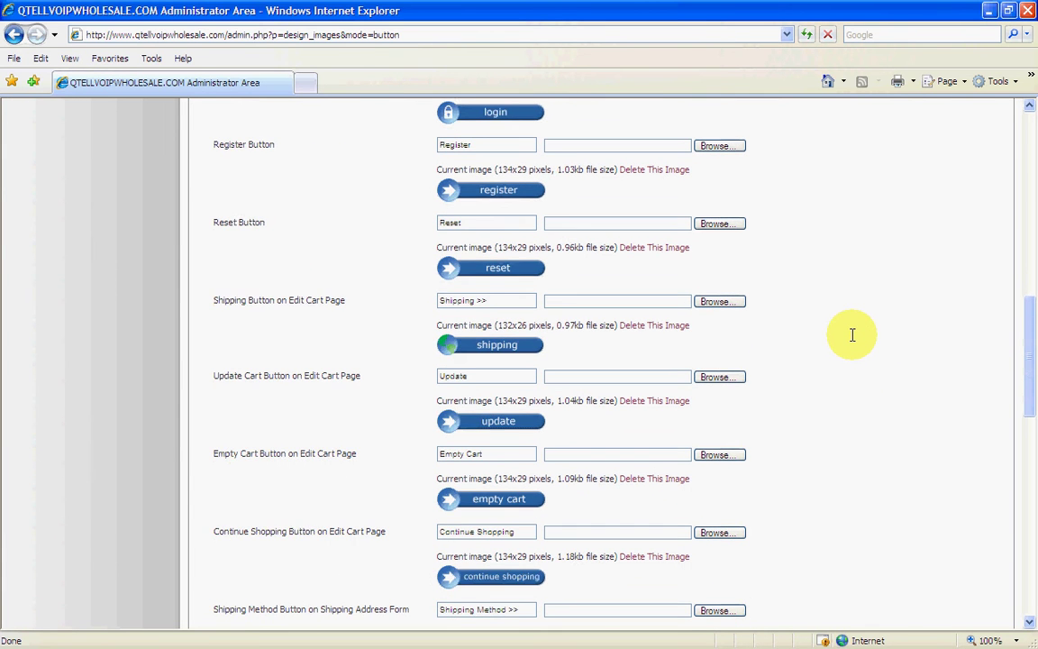
scroll(851, 336, down, 2)
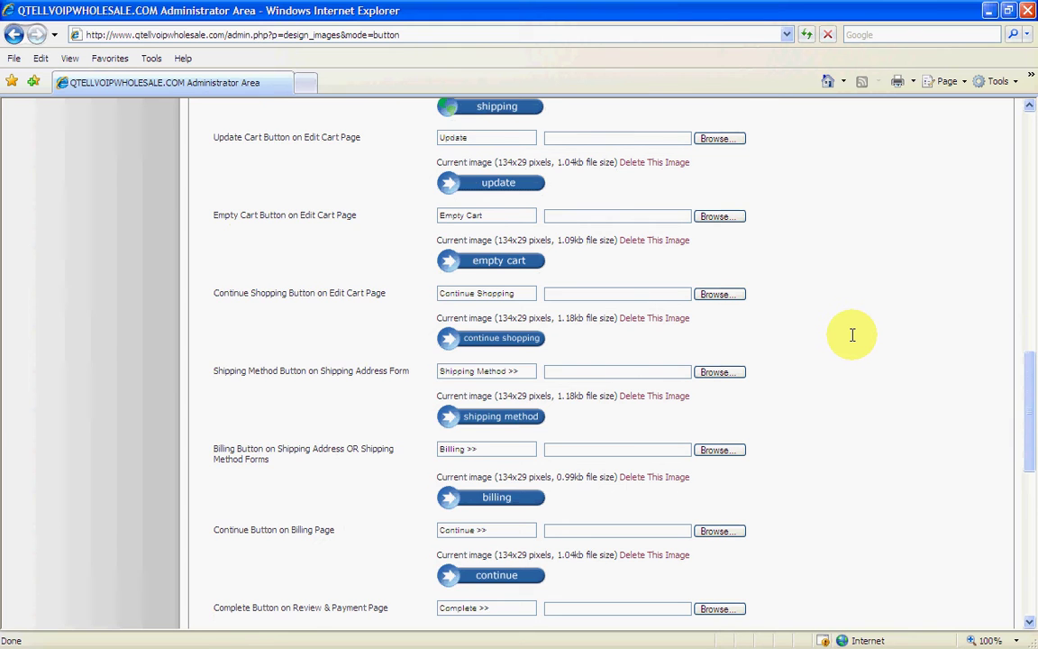
scroll(851, 334, down, 5)
scroll(852, 334, down, 3)
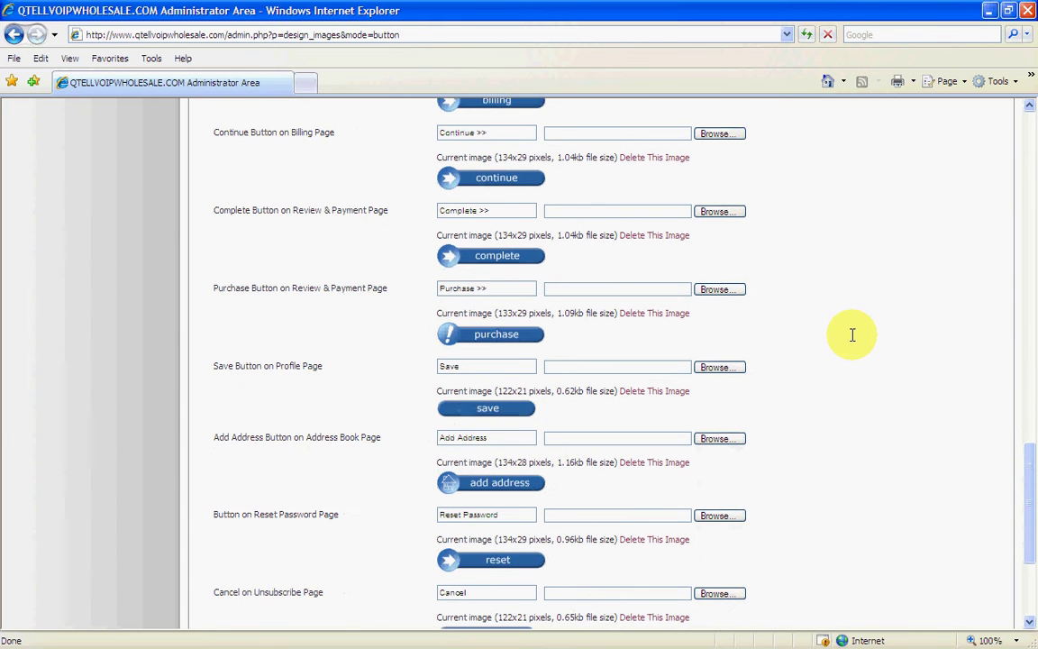
scroll(852, 334, down, 3)
scroll(852, 335, down, 2)
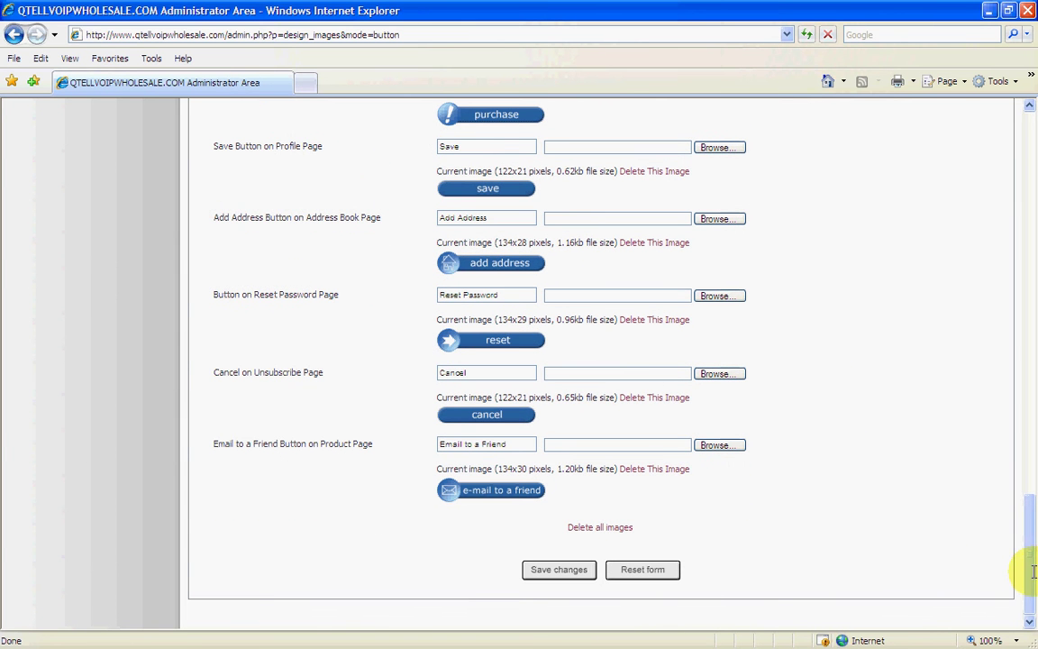
Go back to the appearance settings, open the default site images editor and examine the current images set.
drag(1027, 570, 1029, 176)
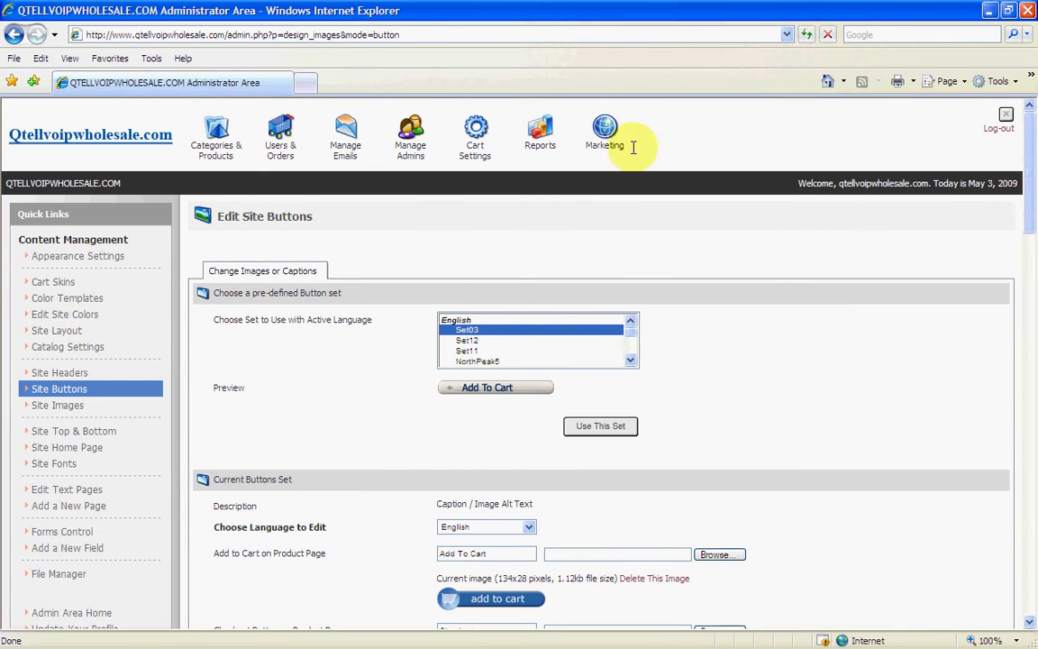
mouse_move(478, 135)
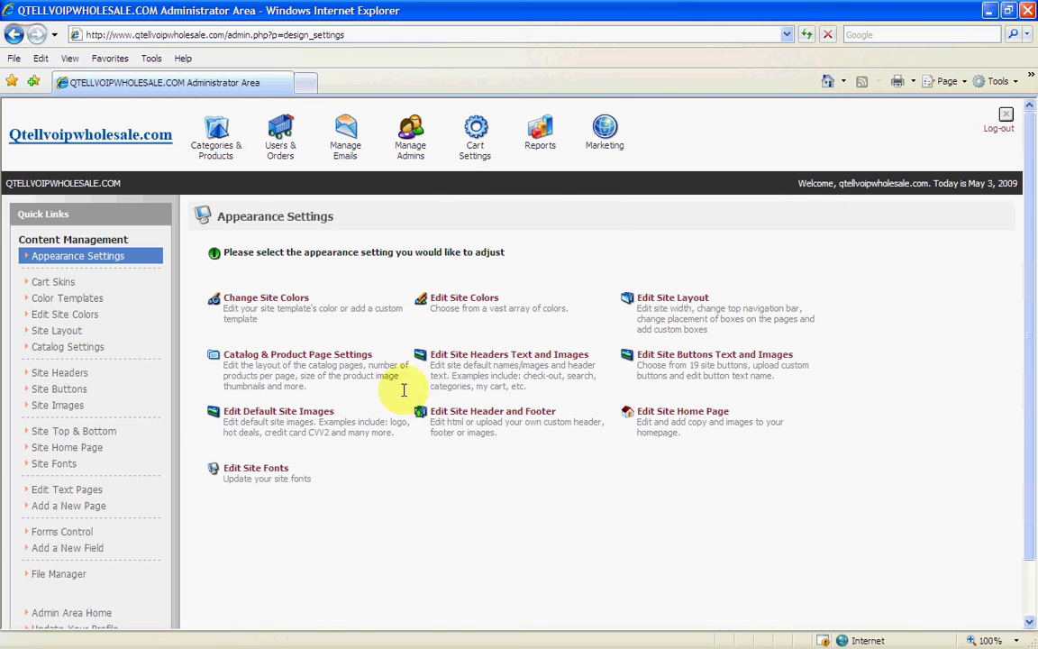
click(261, 408)
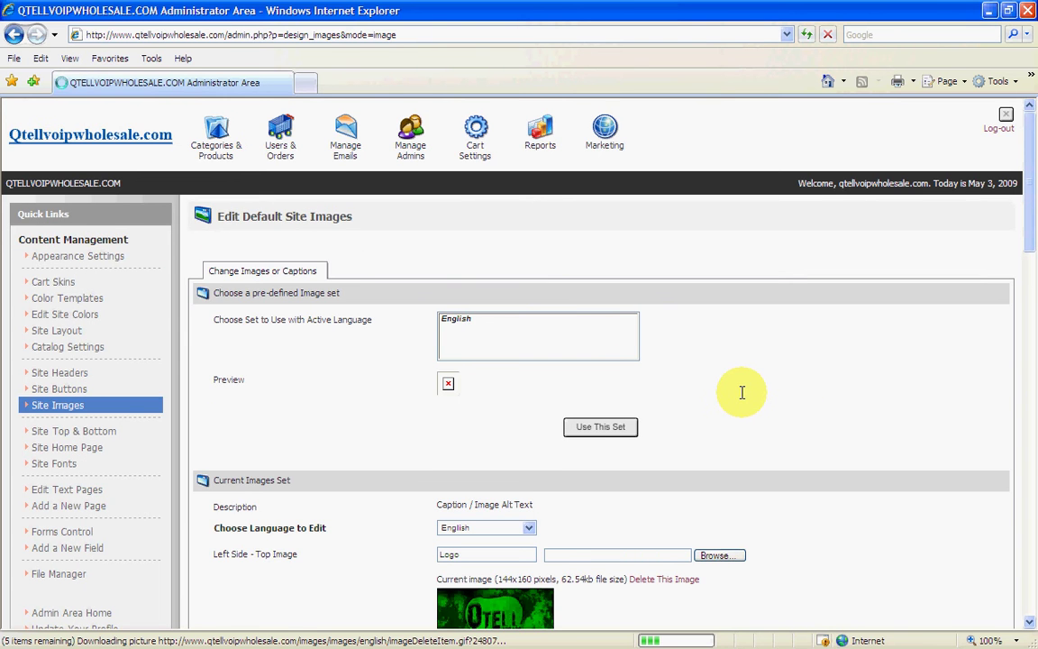
scroll(742, 392, down, 3)
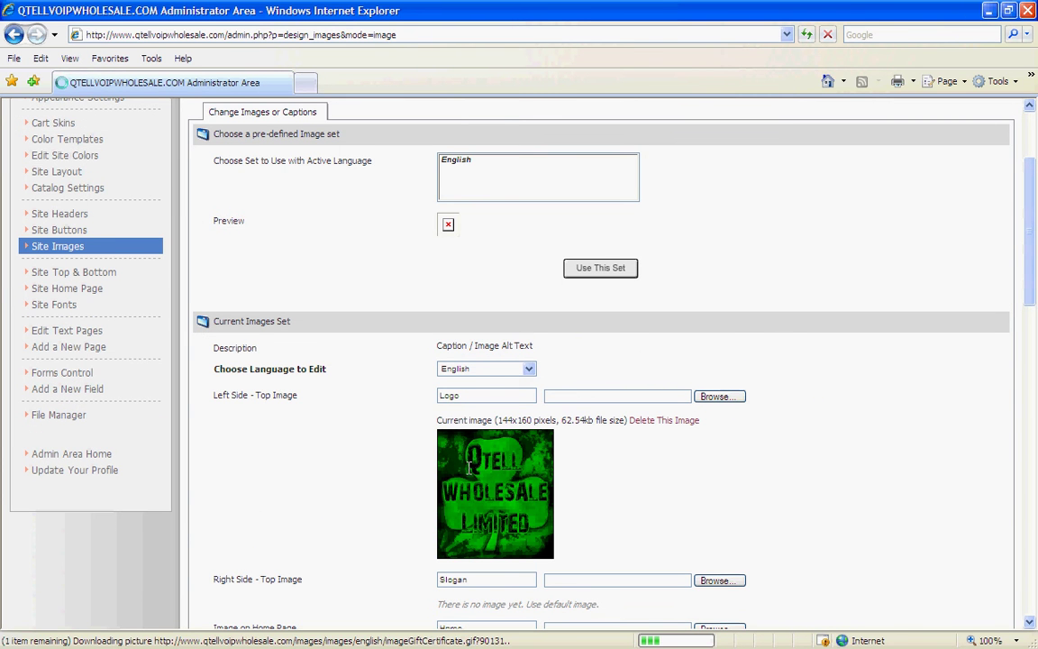
scroll(774, 317, down, 5)
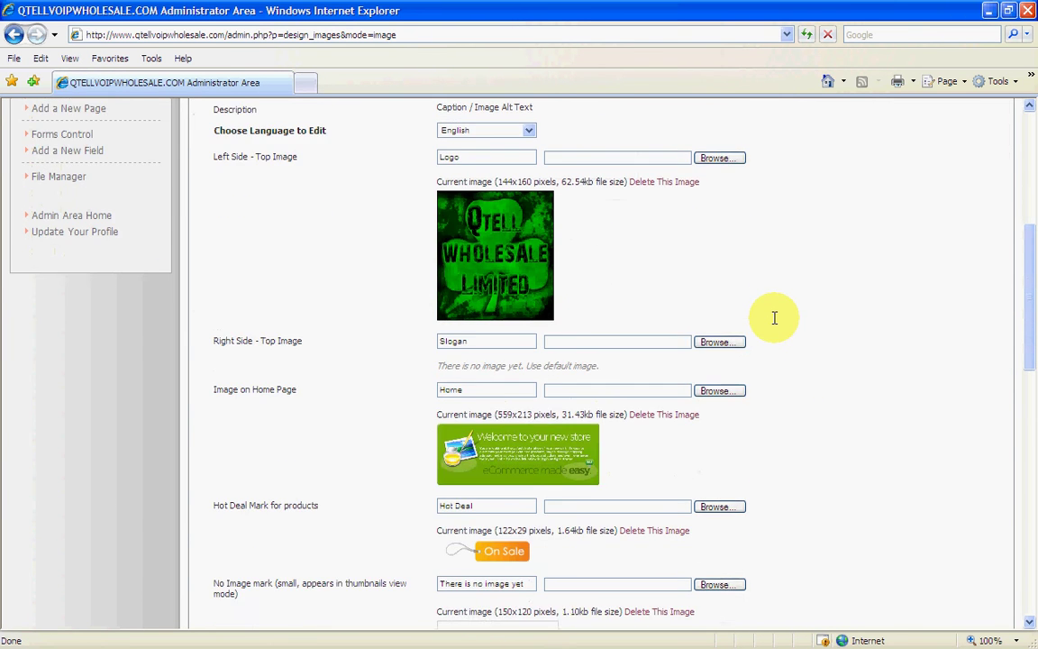
scroll(774, 317, down, 3)
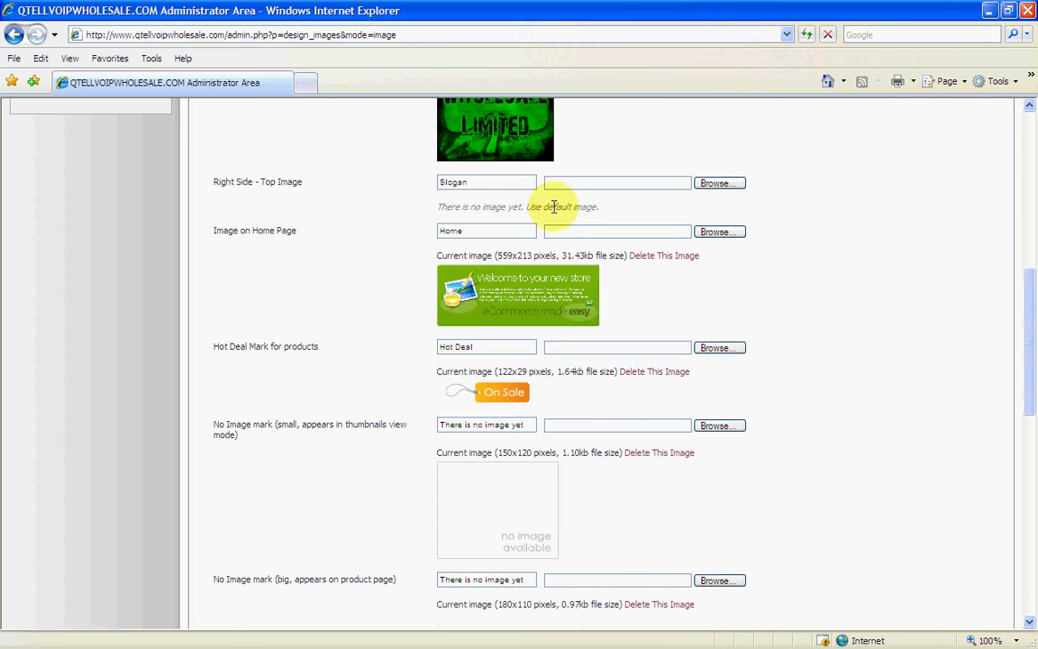
scroll(883, 309, down, 3)
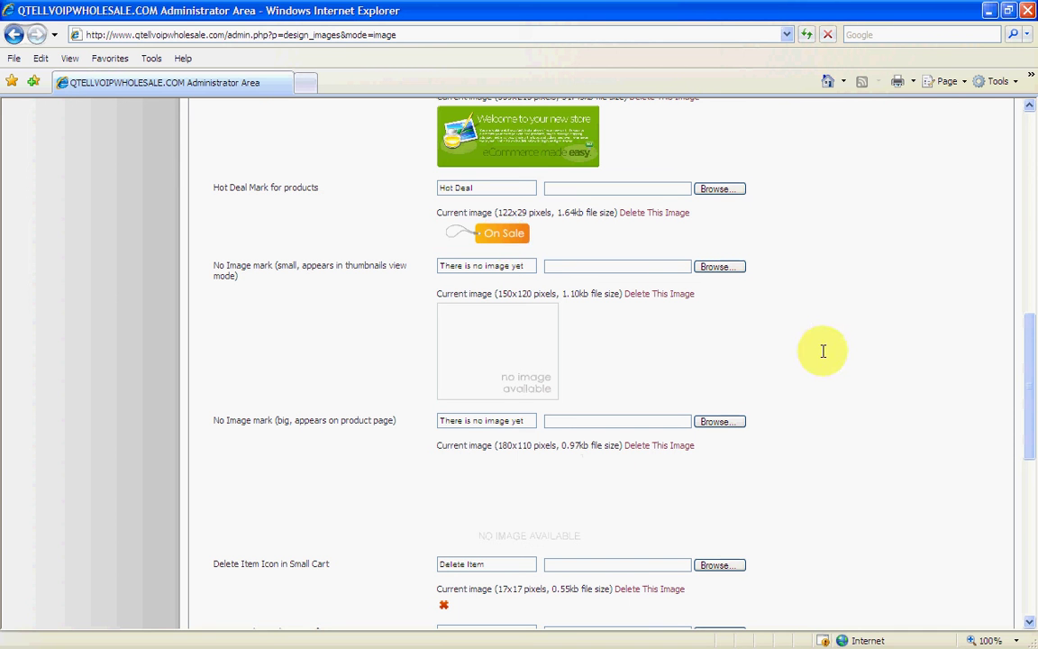
scroll(824, 347, down, 3)
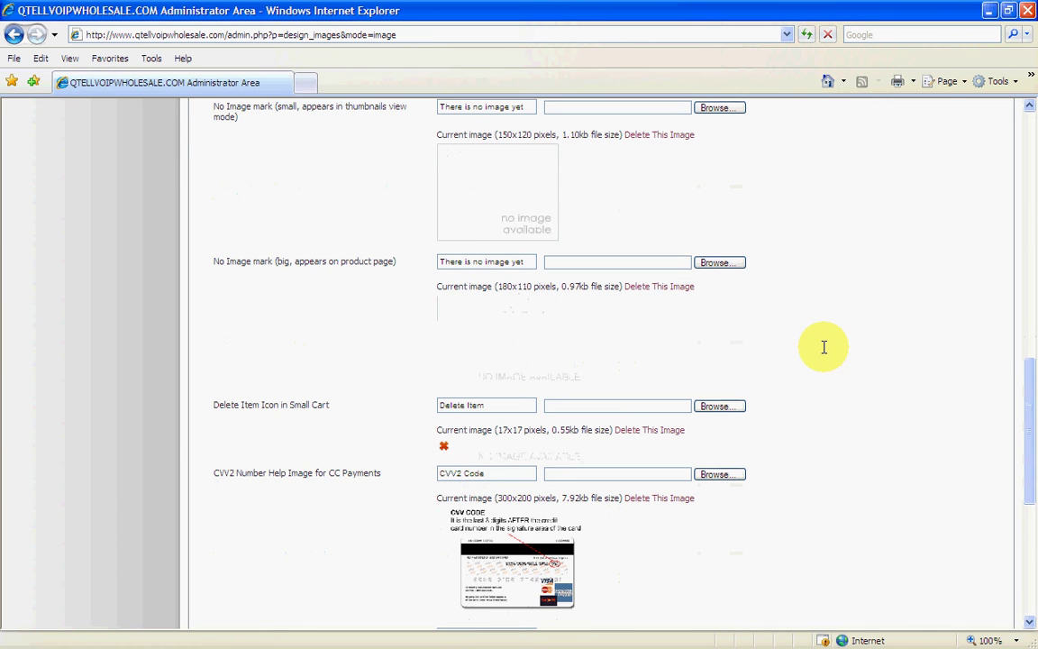
scroll(824, 347, down, 1)
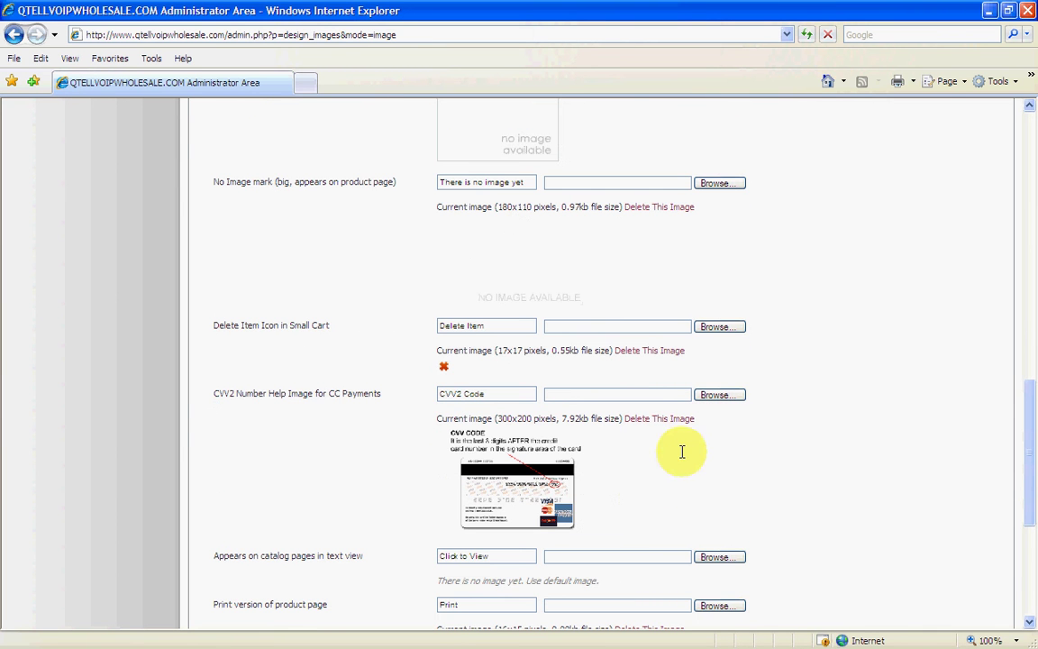
scroll(815, 362, down, 4)
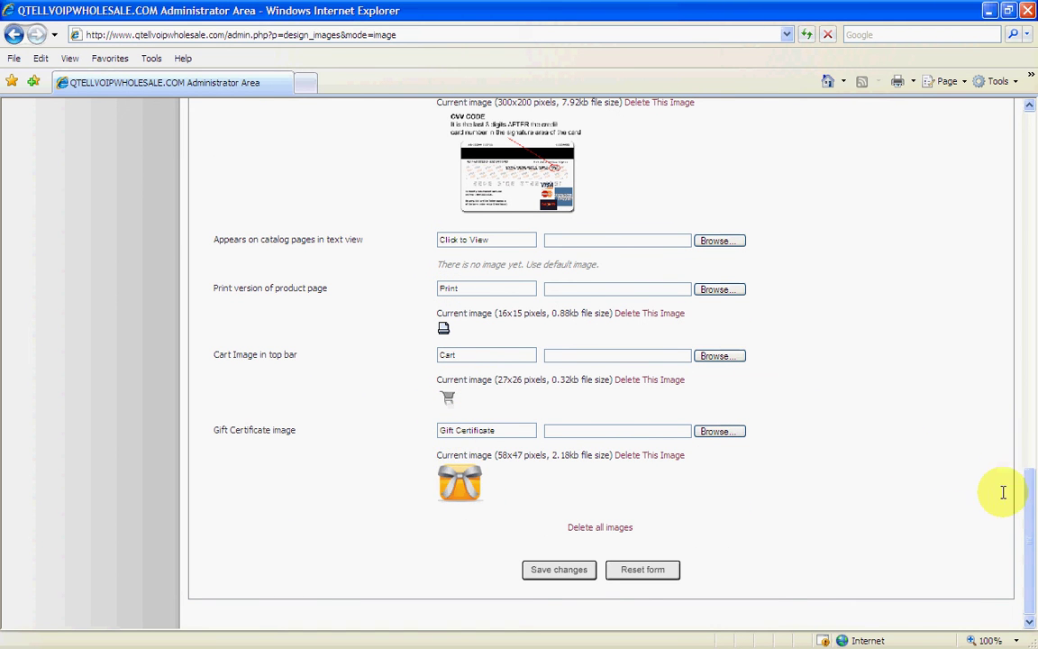
Return to the cart's appearance settings and open the site header and footer editor to view the page top options.
drag(1028, 525, 985, 180)
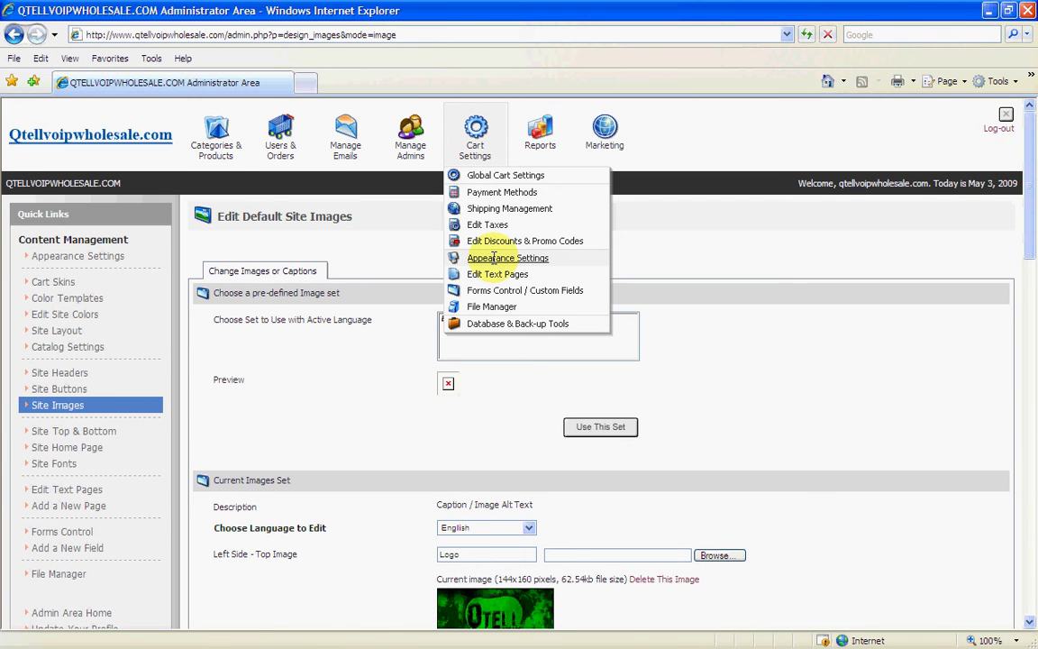
click(494, 258)
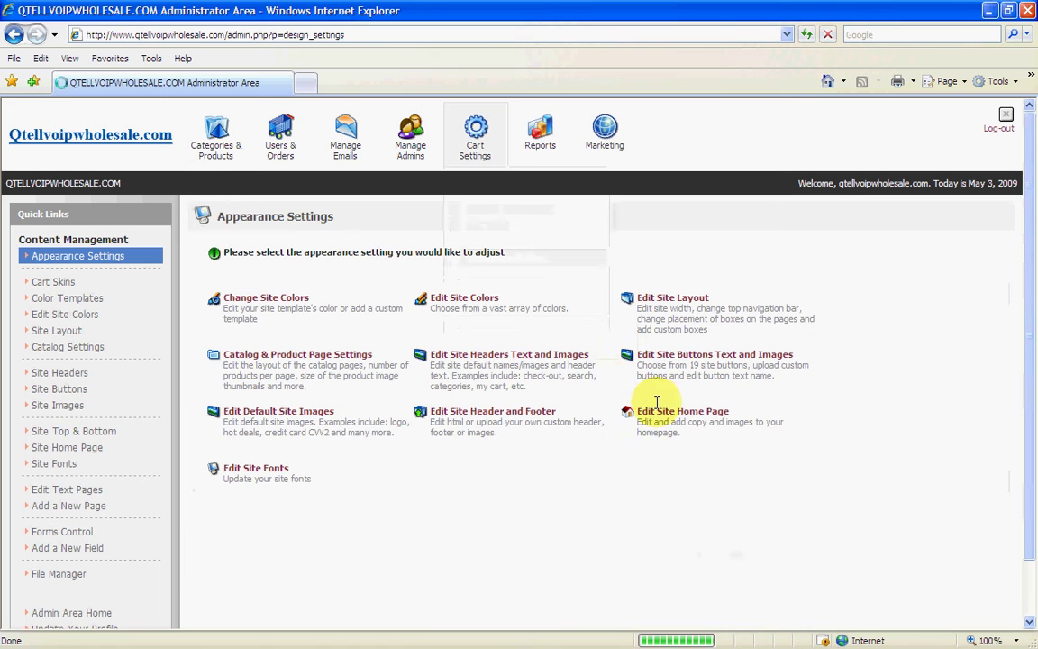
click(455, 411)
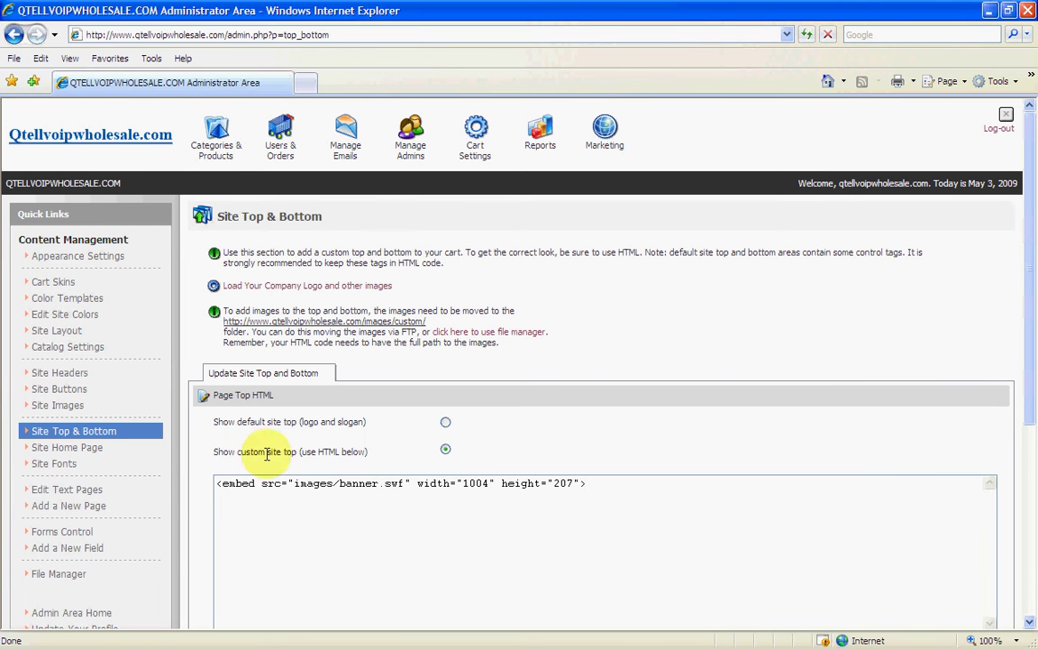
mouse_move(1027, 382)
mouse_down()
mouse_move(1013, 588)
mouse_move(1016, 375)
mouse_up()
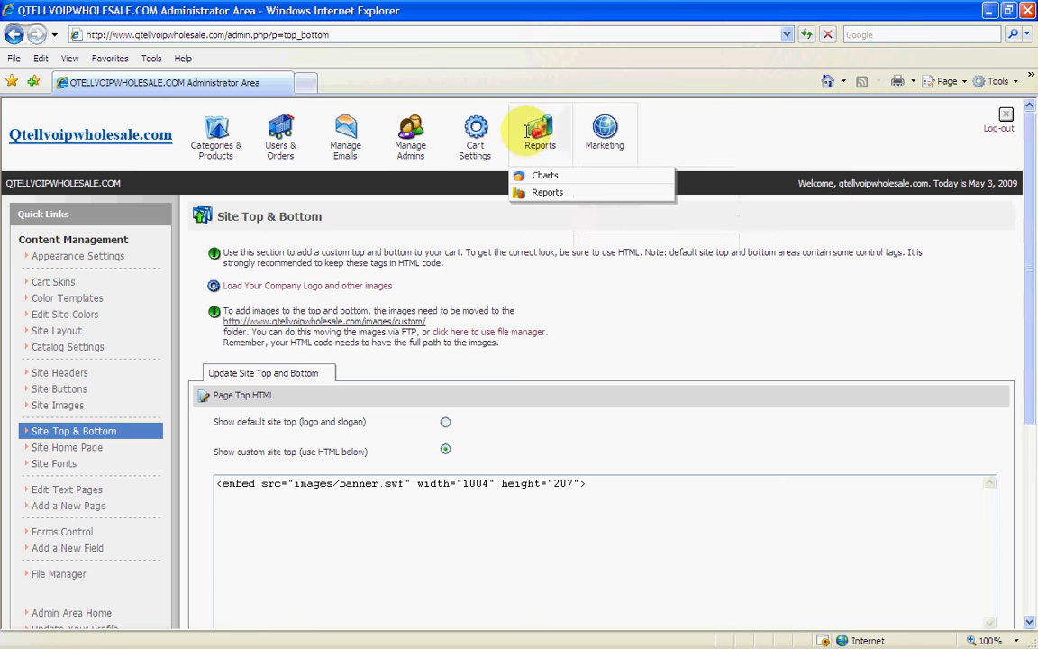
Open the site home page editor from the appearance settings and review the product view choices in the home page settings.
mouse_move(475, 136)
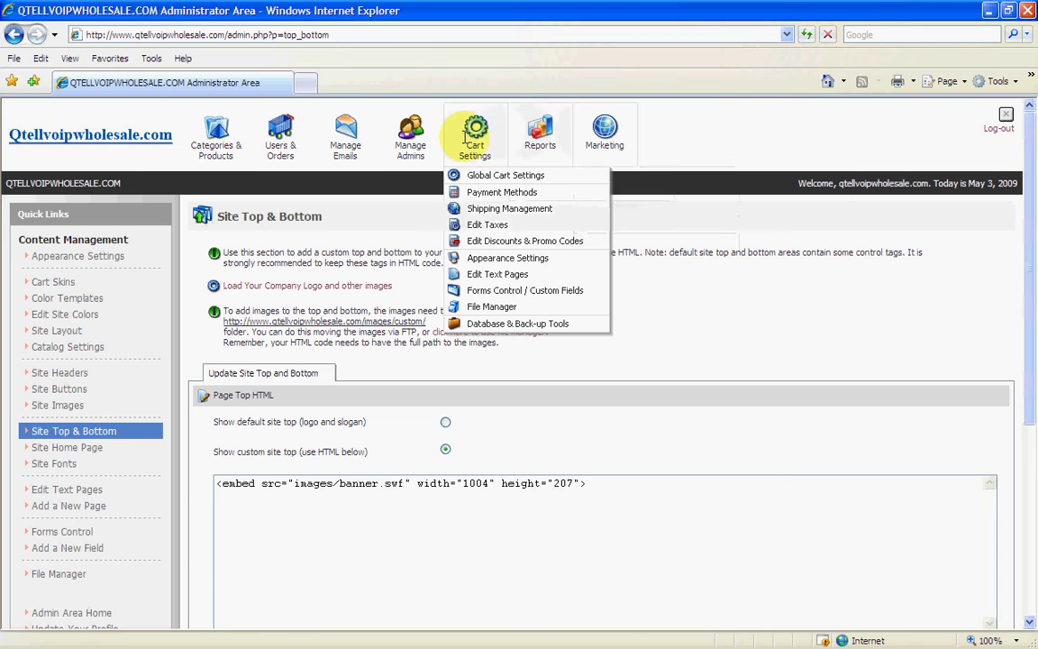
click(484, 256)
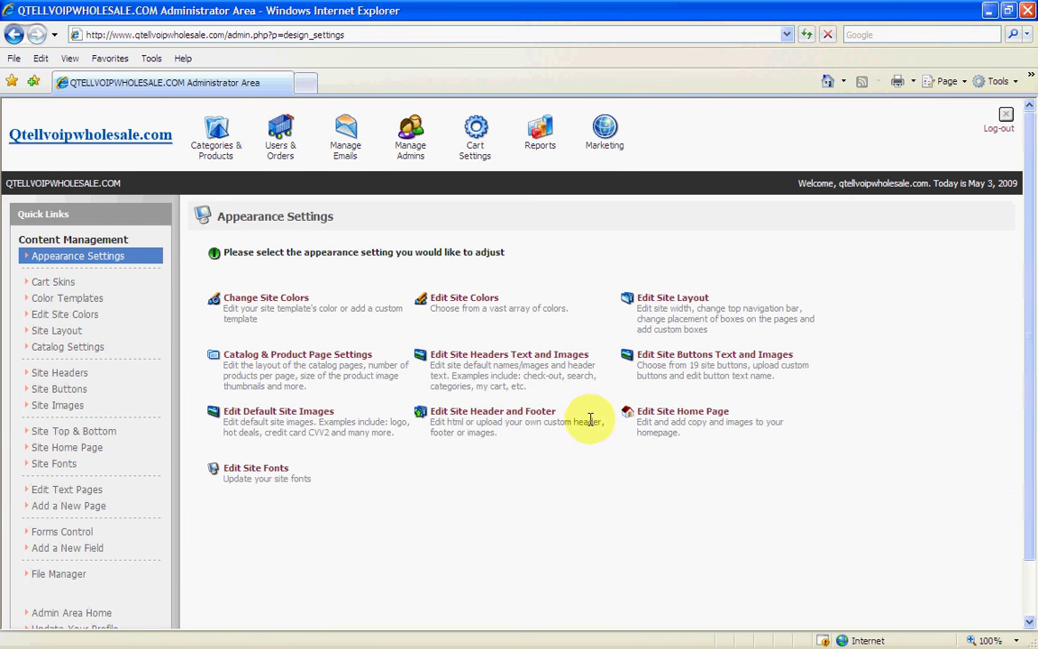
click(651, 410)
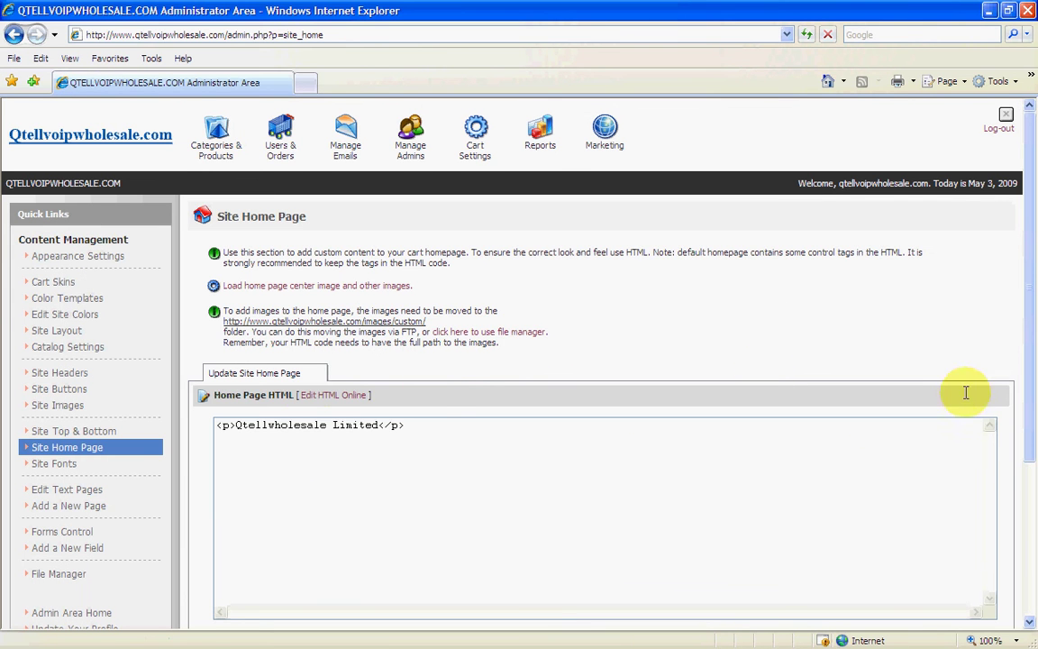
drag(1027, 452, 998, 605)
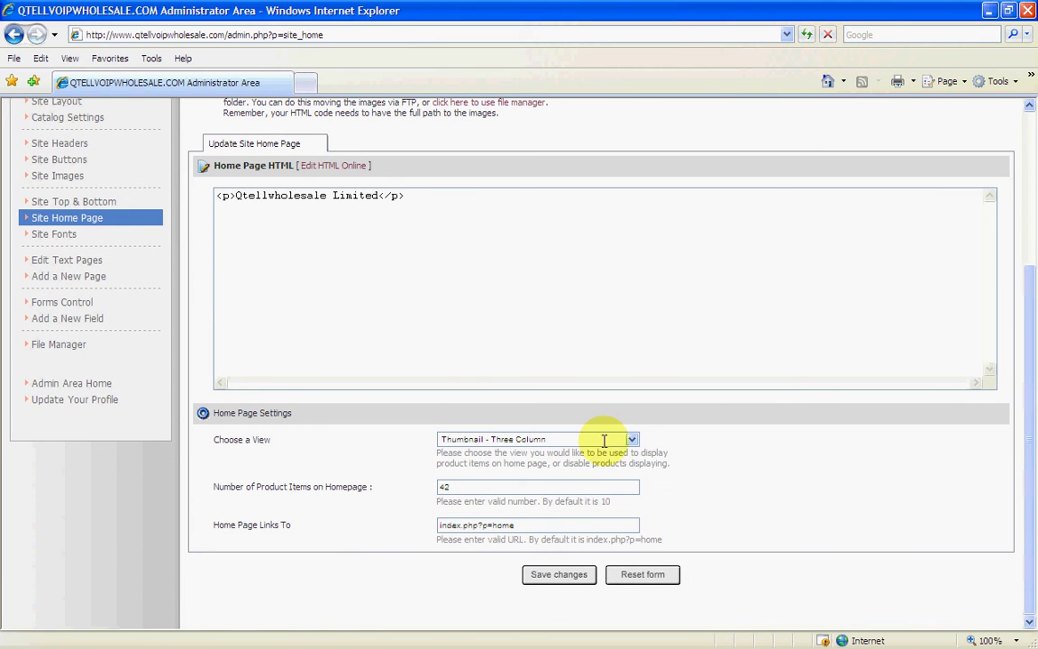
click(633, 439)
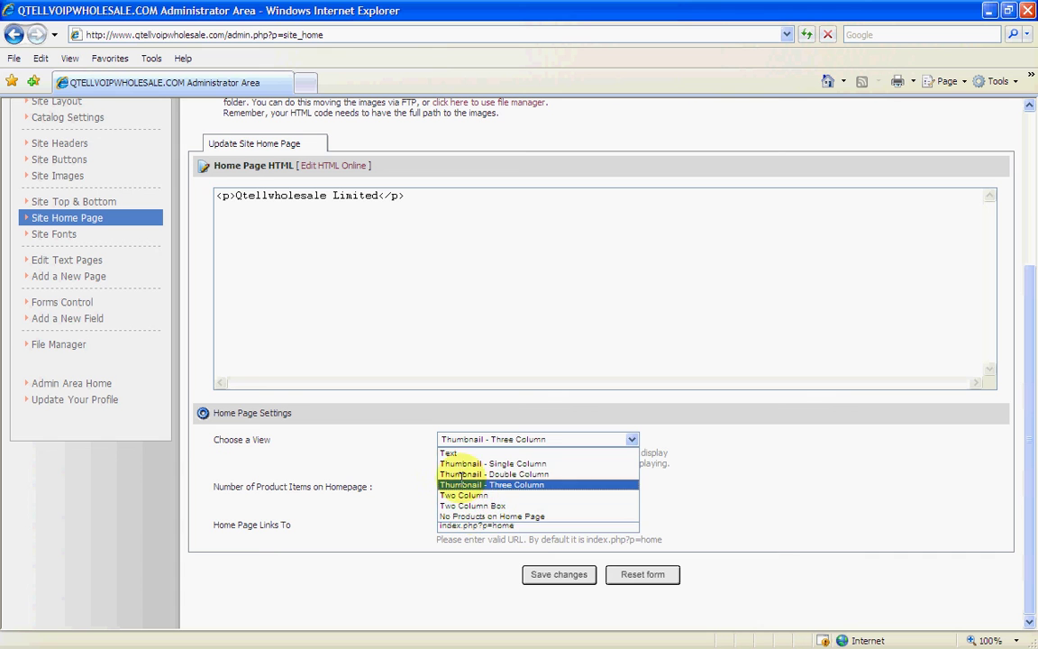
click(749, 496)
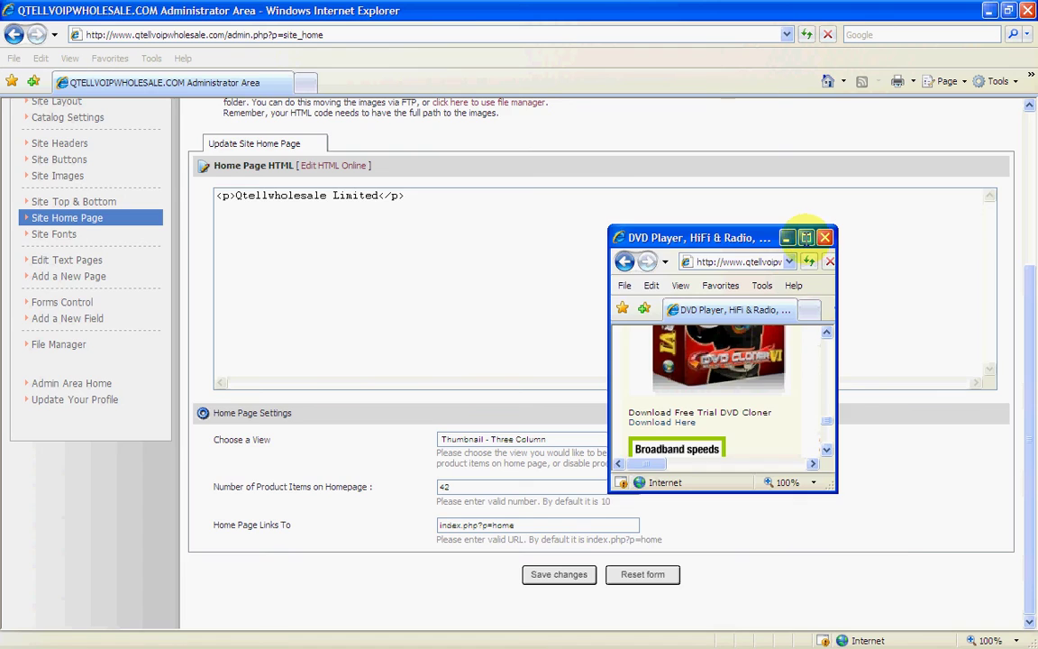
Switch to the storefront browser window, open the store's home page and look over its product listing.
click(805, 237)
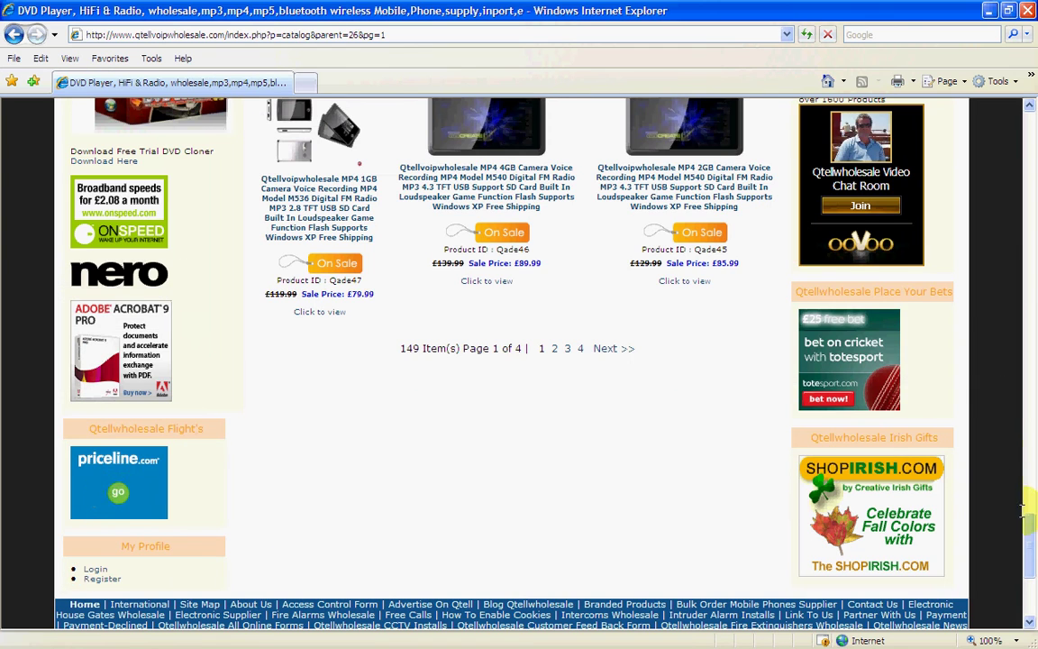
drag(1030, 541, 995, 149)
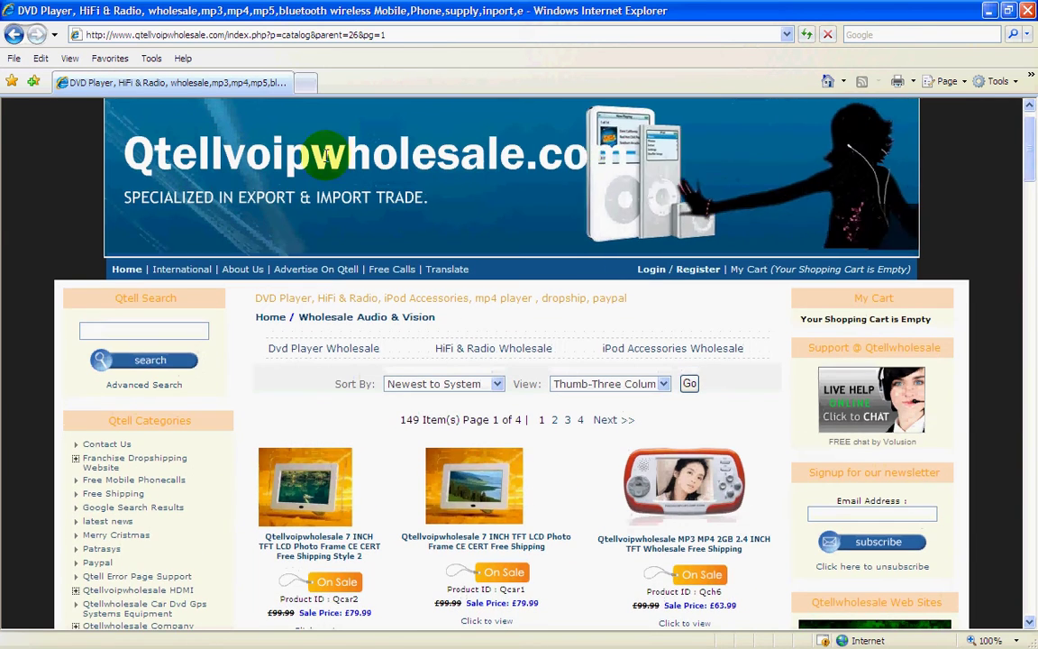
click(126, 267)
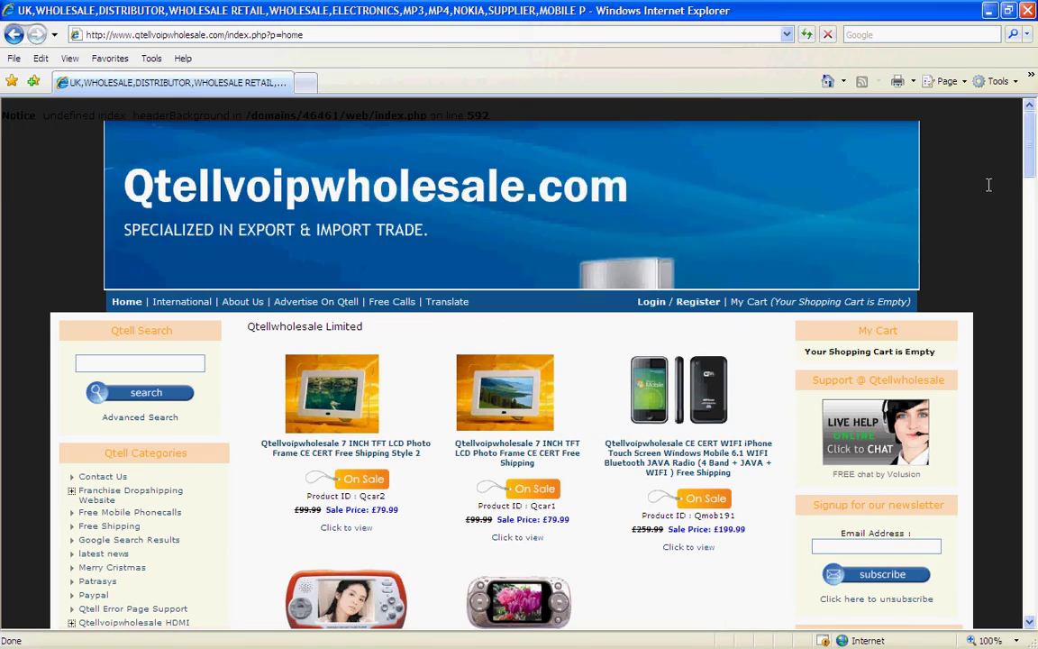
drag(1029, 146, 987, 546)
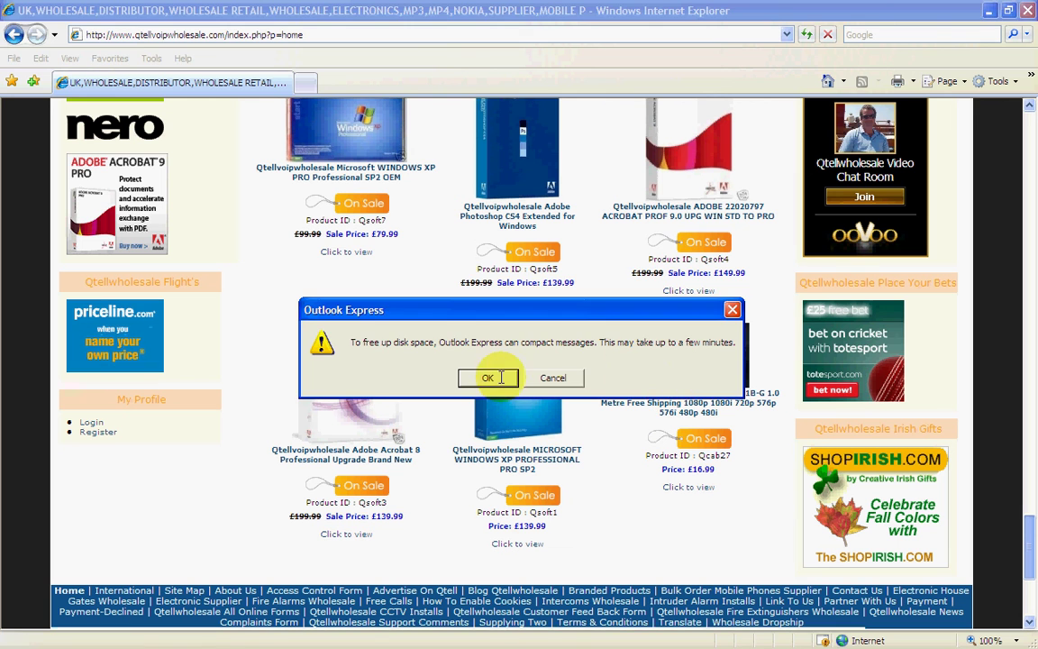
Accept the Outlook Express message compaction and return from the storefront to the site home page editor in the admin area.
click(487, 378)
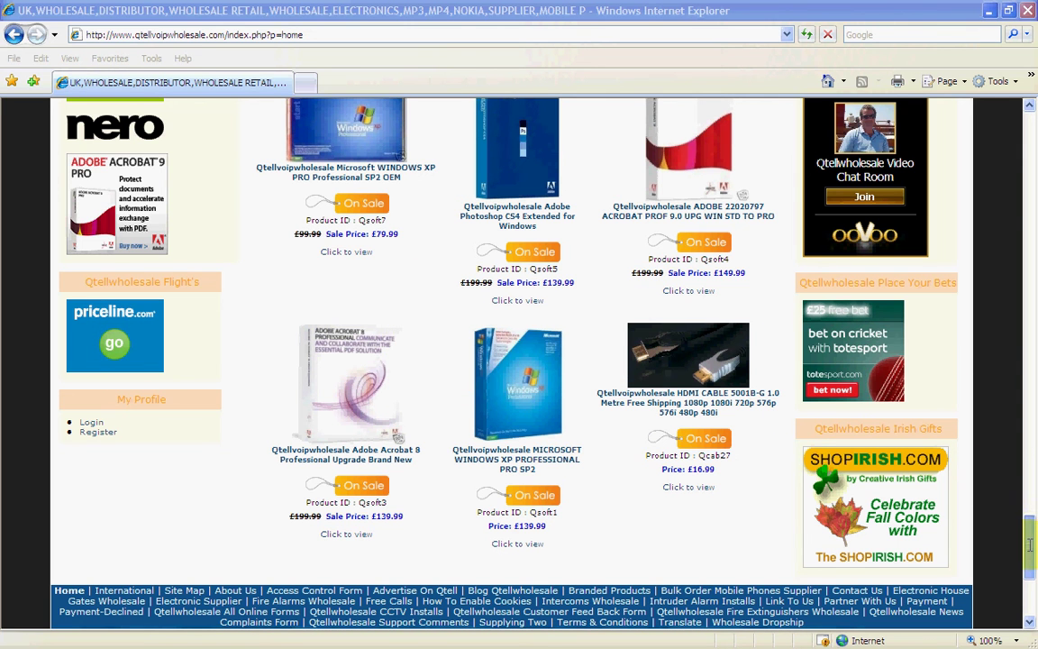
drag(1029, 544, 1031, 135)
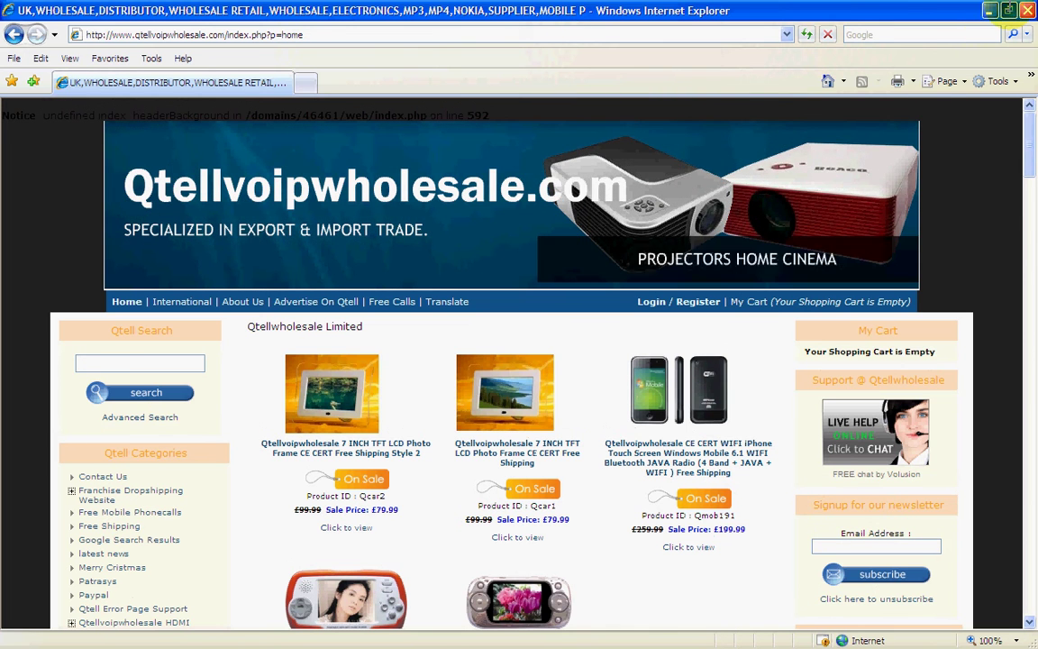
click(989, 10)
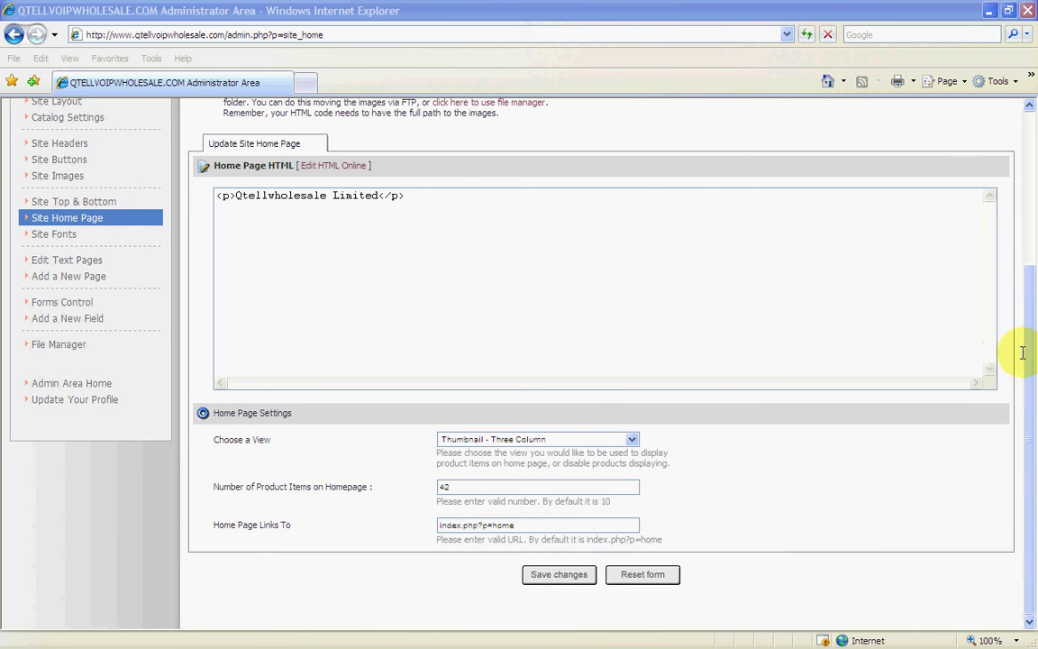
scroll(1027, 358, up, 5)
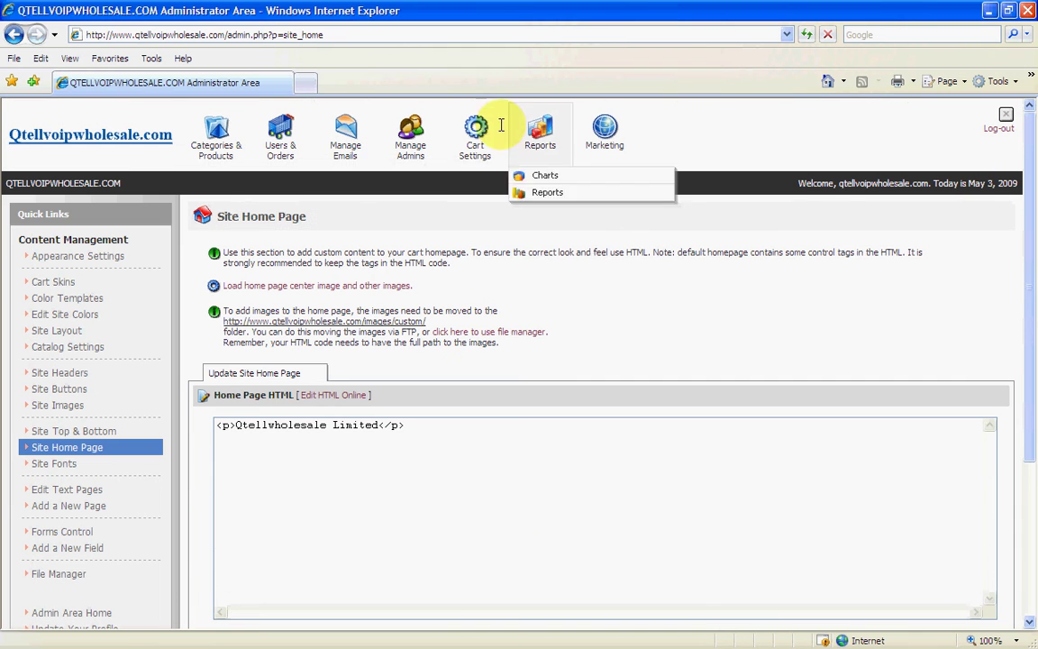
Open the site fonts editor from the cart's appearance settings and view the font family choices for the Site element.
mouse_move(496, 127)
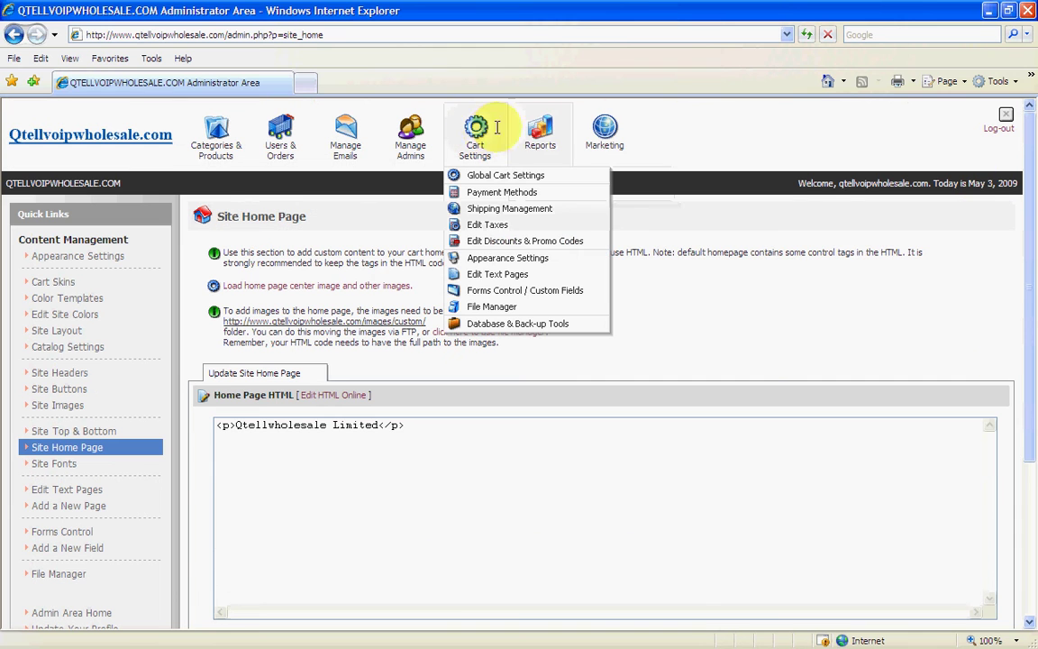
click(514, 258)
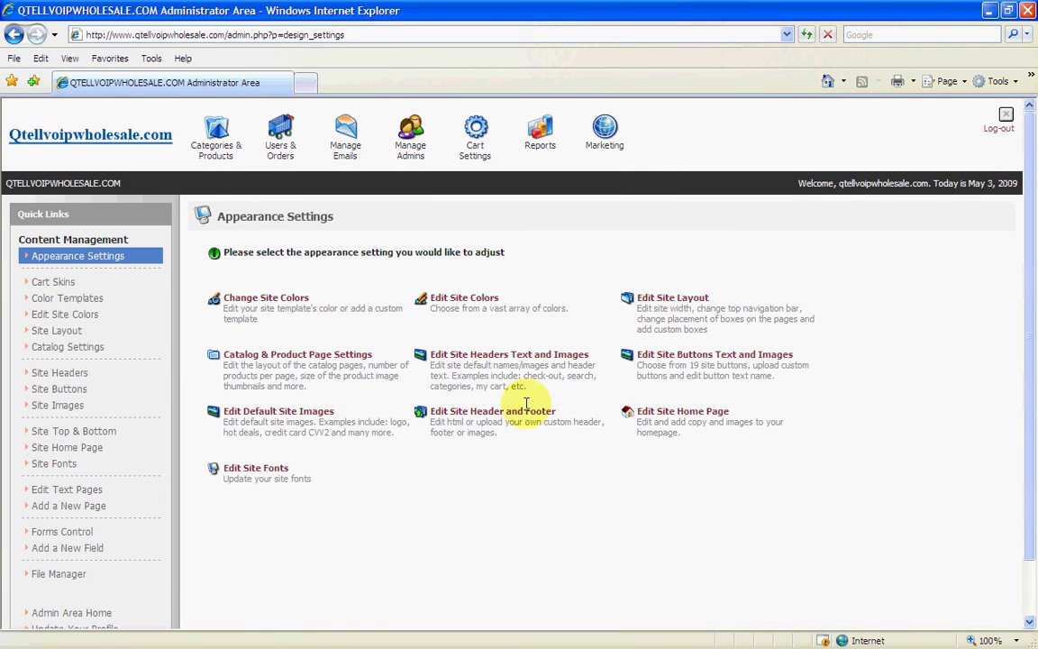
click(246, 467)
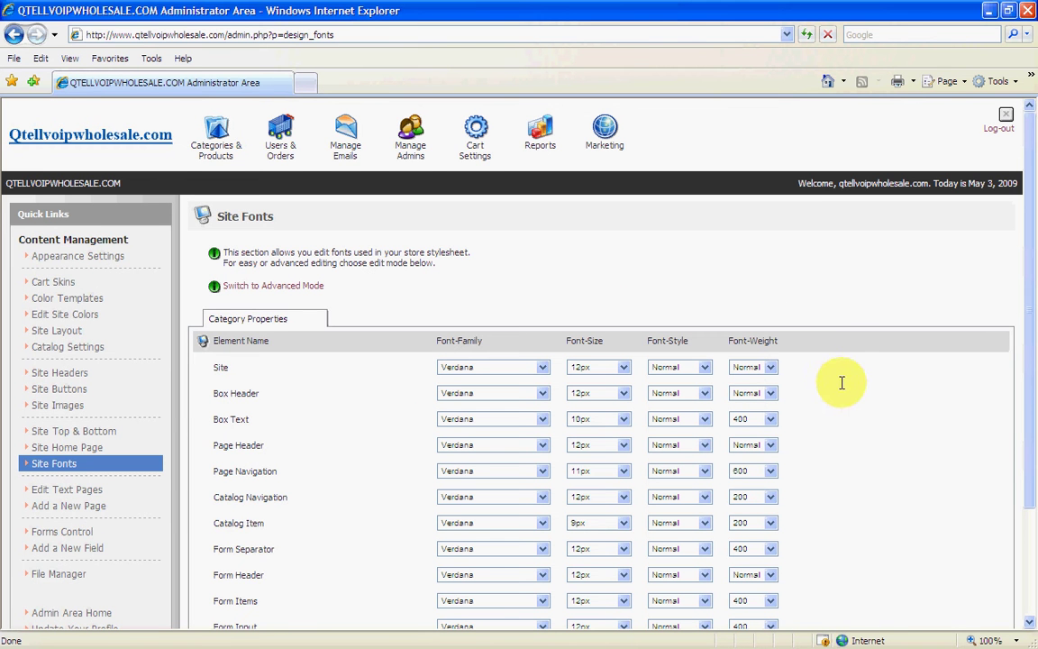
drag(1027, 381, 1034, 478)
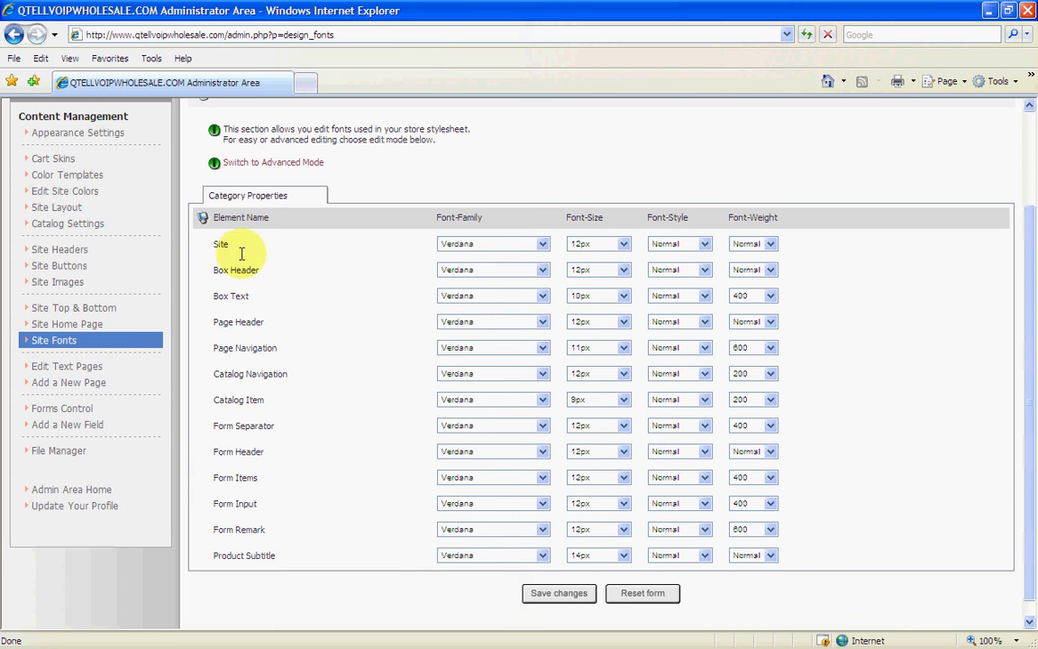
click(543, 244)
click(543, 243)
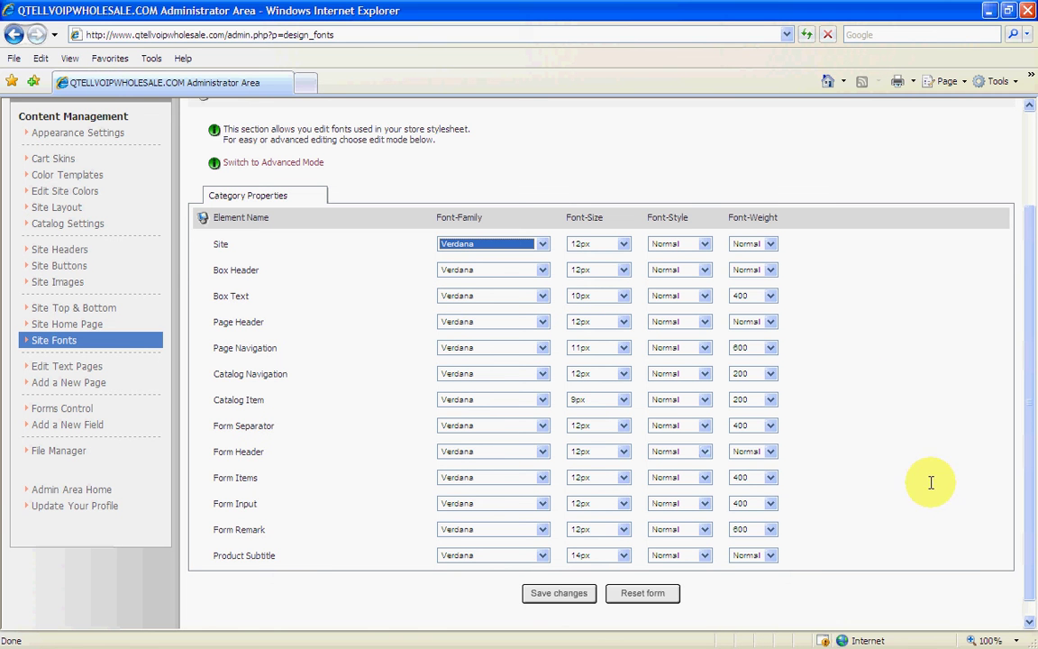
click(1034, 505)
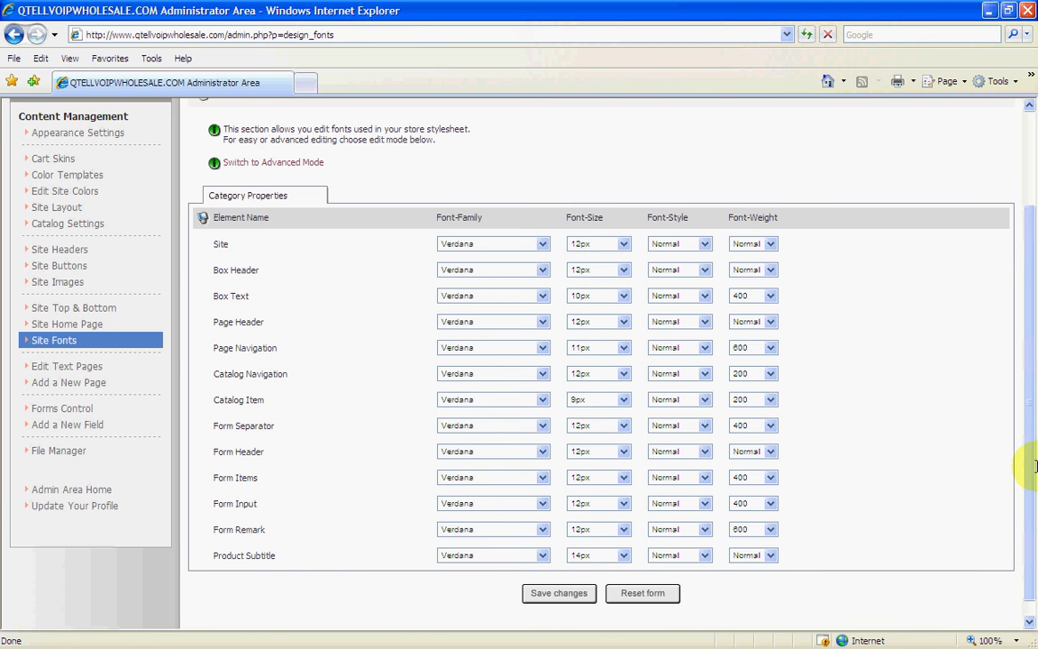
drag(1029, 472, 1021, 371)
Open the text pages editor from the cart settings and look through the list of site text pages.
mouse_move(475, 140)
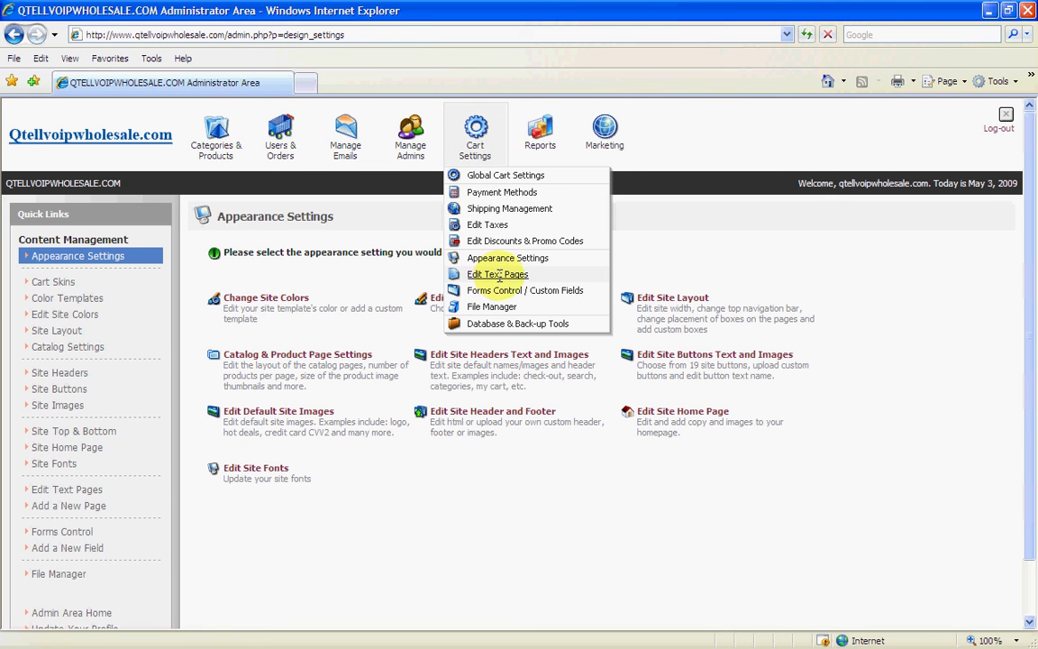
click(499, 273)
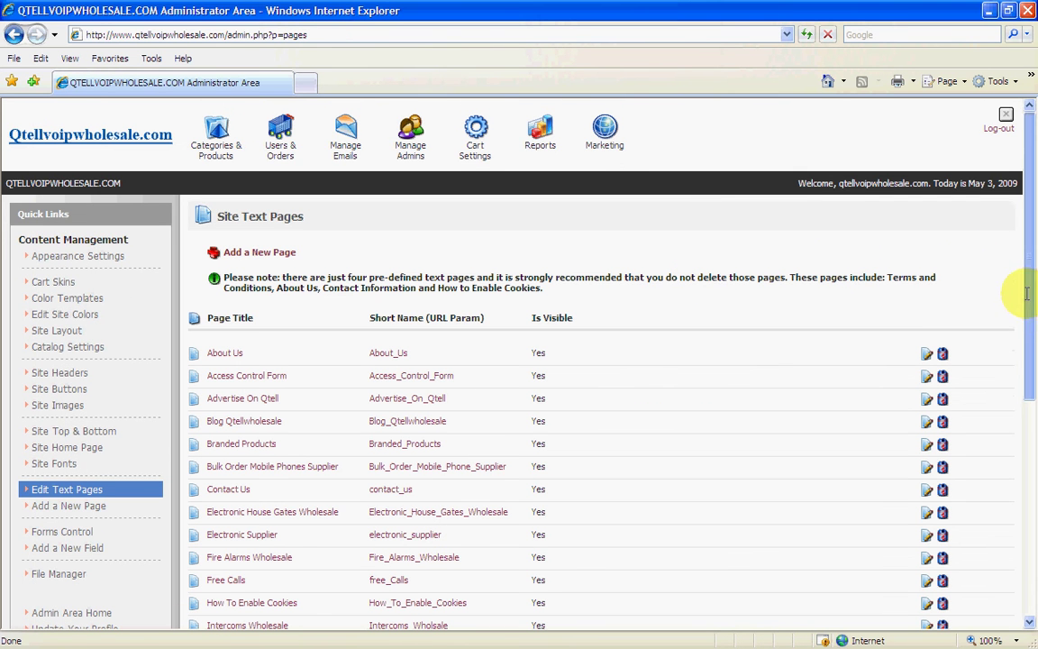
drag(1026, 293, 1002, 373)
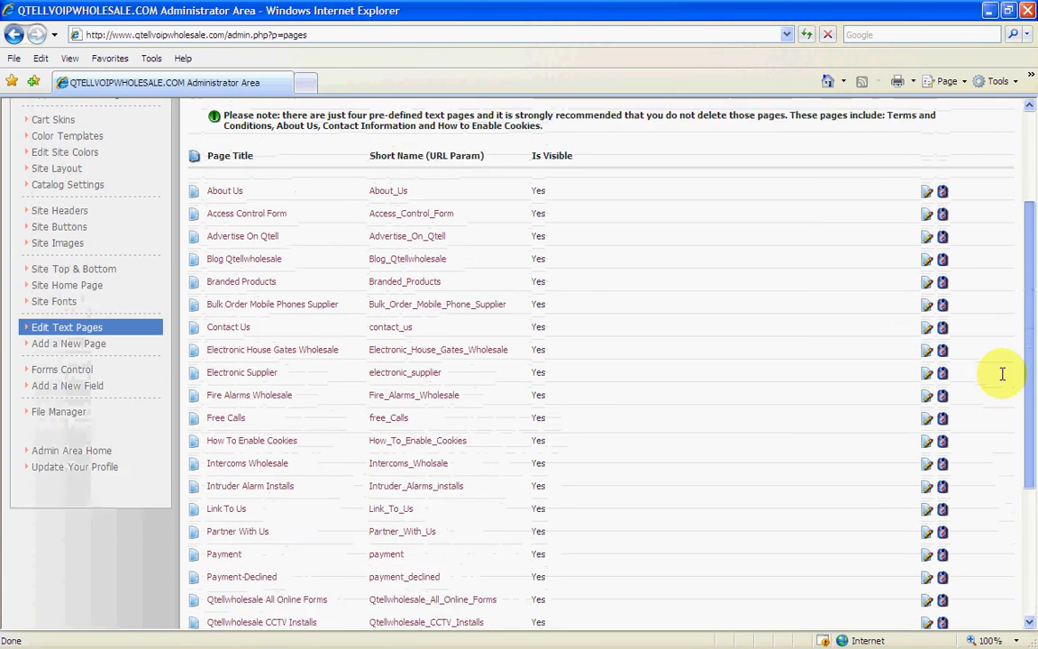
scroll(1002, 373, up, 1)
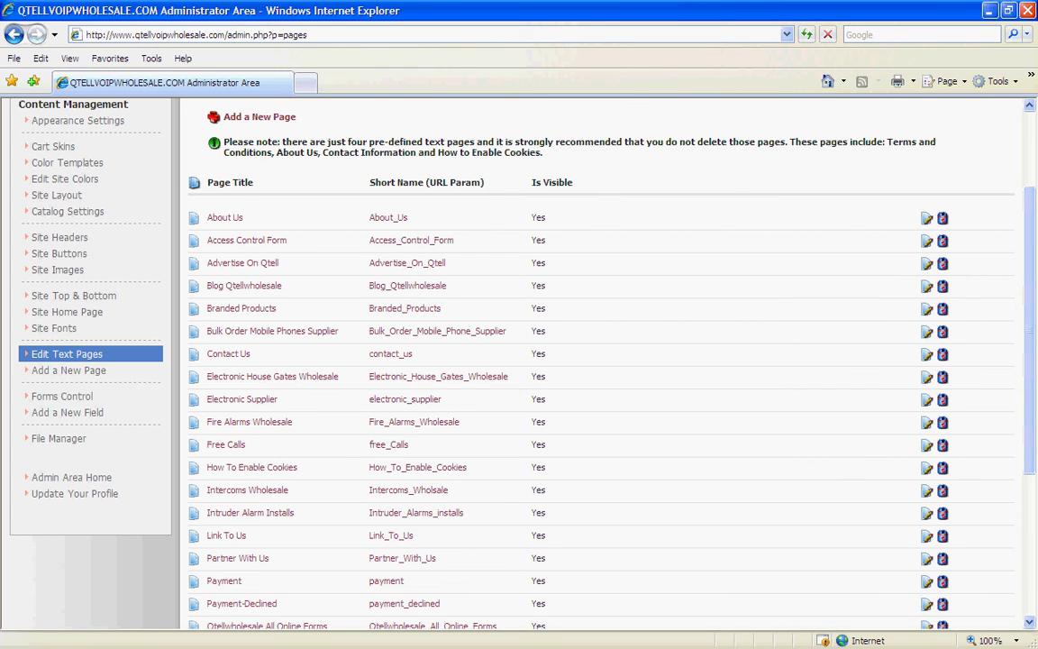
Switch to the storefront browser window, maximize it and examine the text page links in the home page footer.
drag(814, 255, 631, 190)
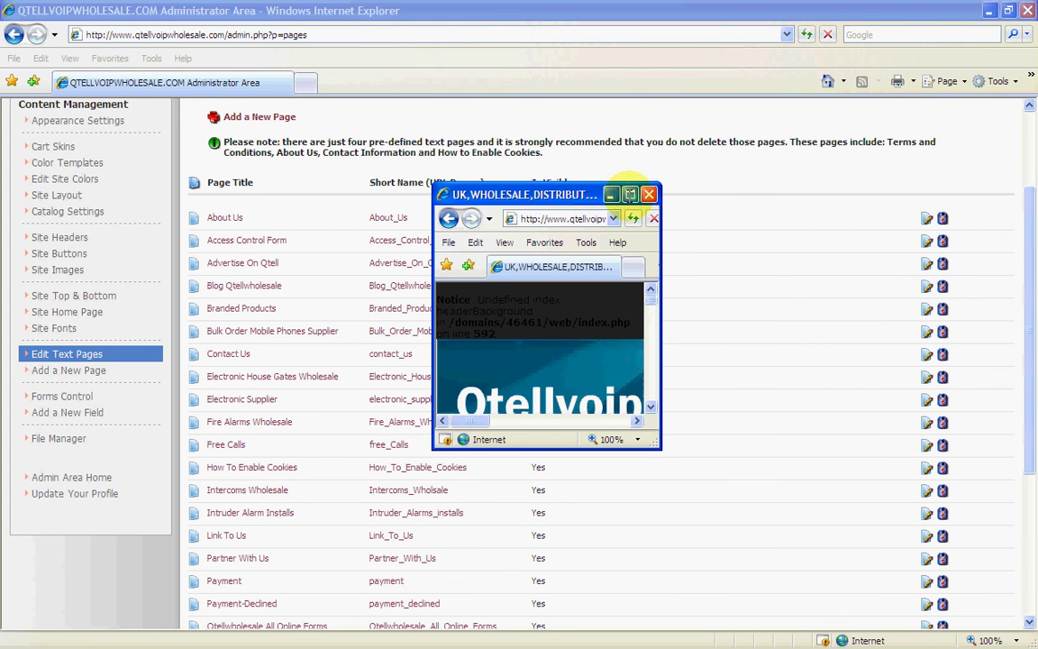
click(630, 193)
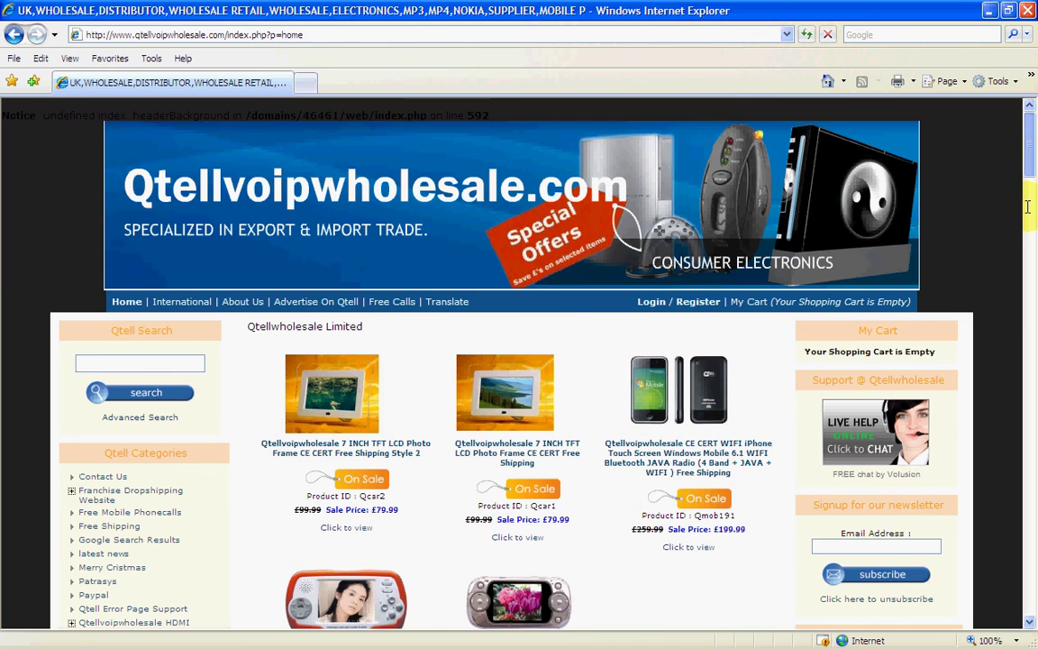
drag(1029, 206, 1029, 568)
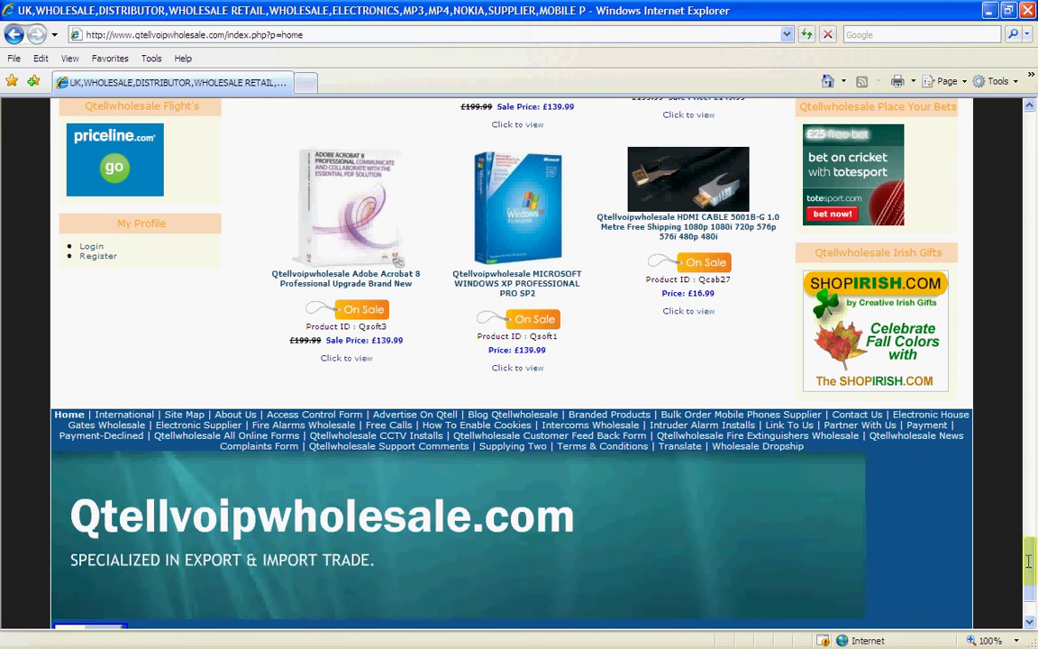
drag(1030, 554, 998, 30)
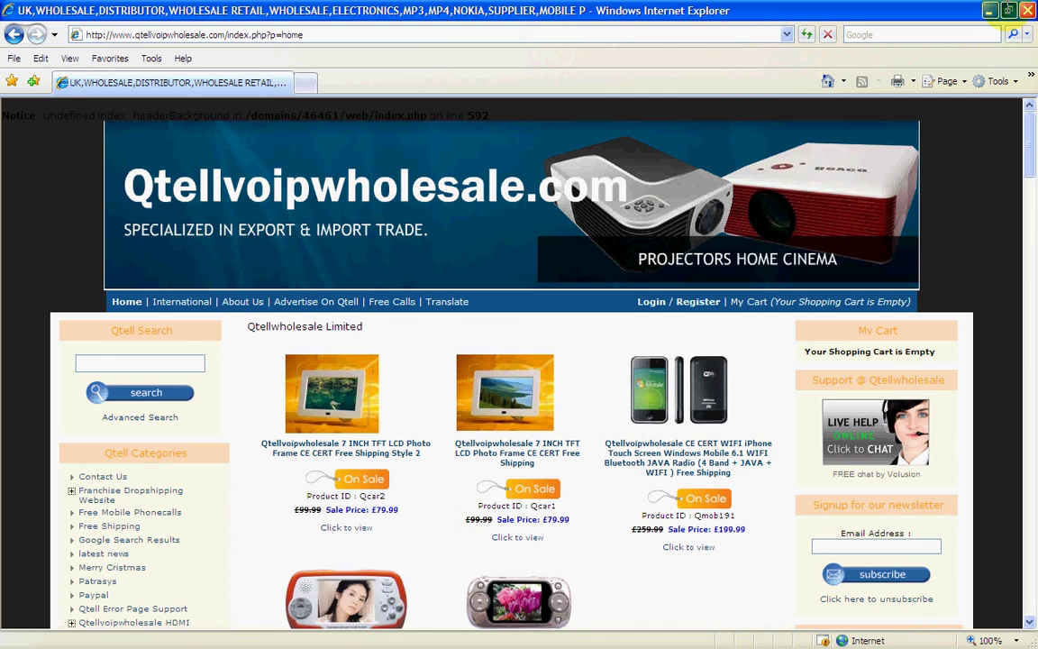
Restore and minimize the storefront window, and review the full list of site text pages in the admin area.
click(1008, 10)
click(610, 195)
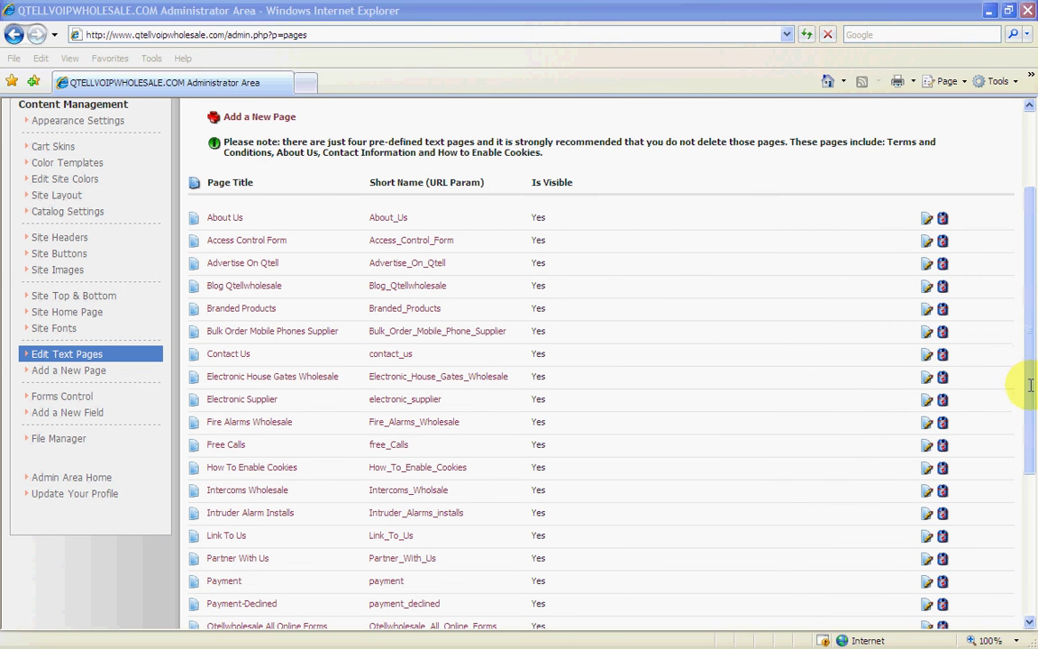
drag(1030, 384, 1028, 552)
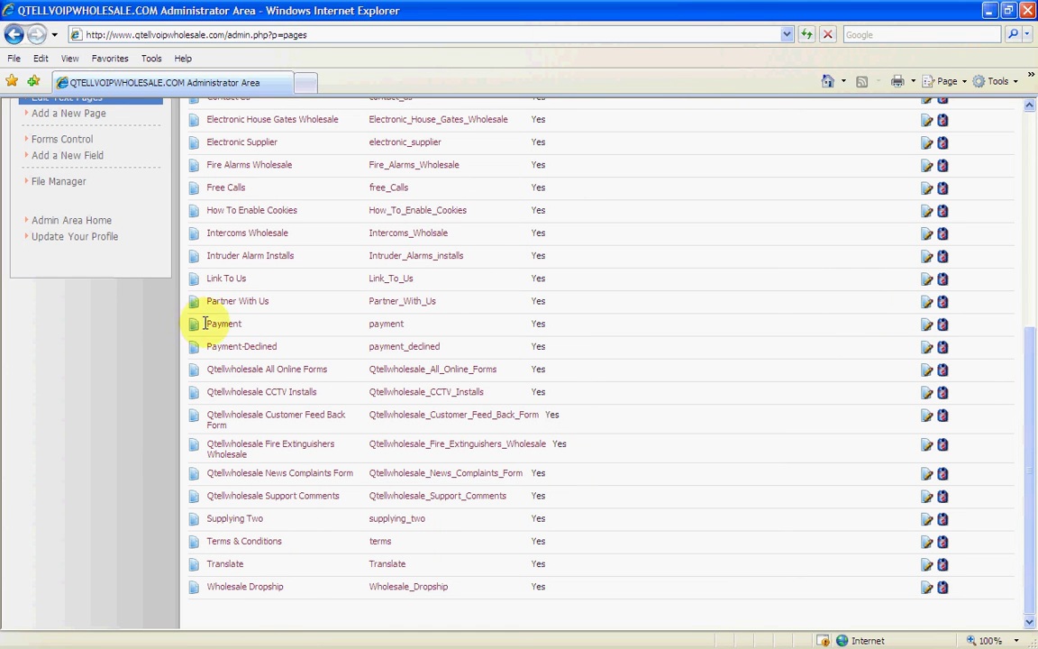
drag(1027, 431, 1034, 198)
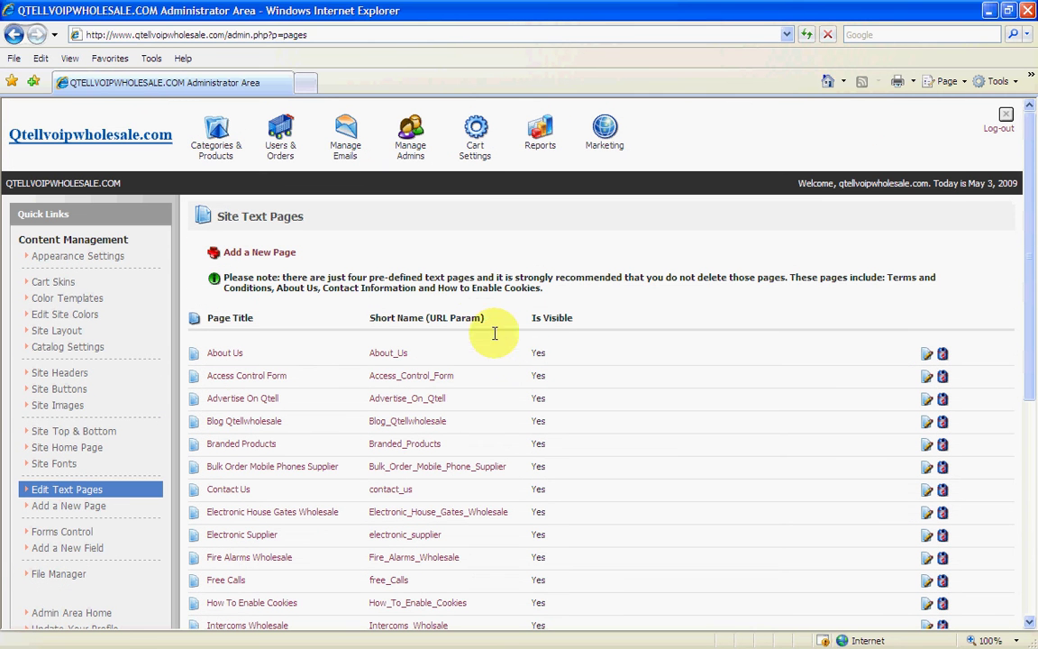